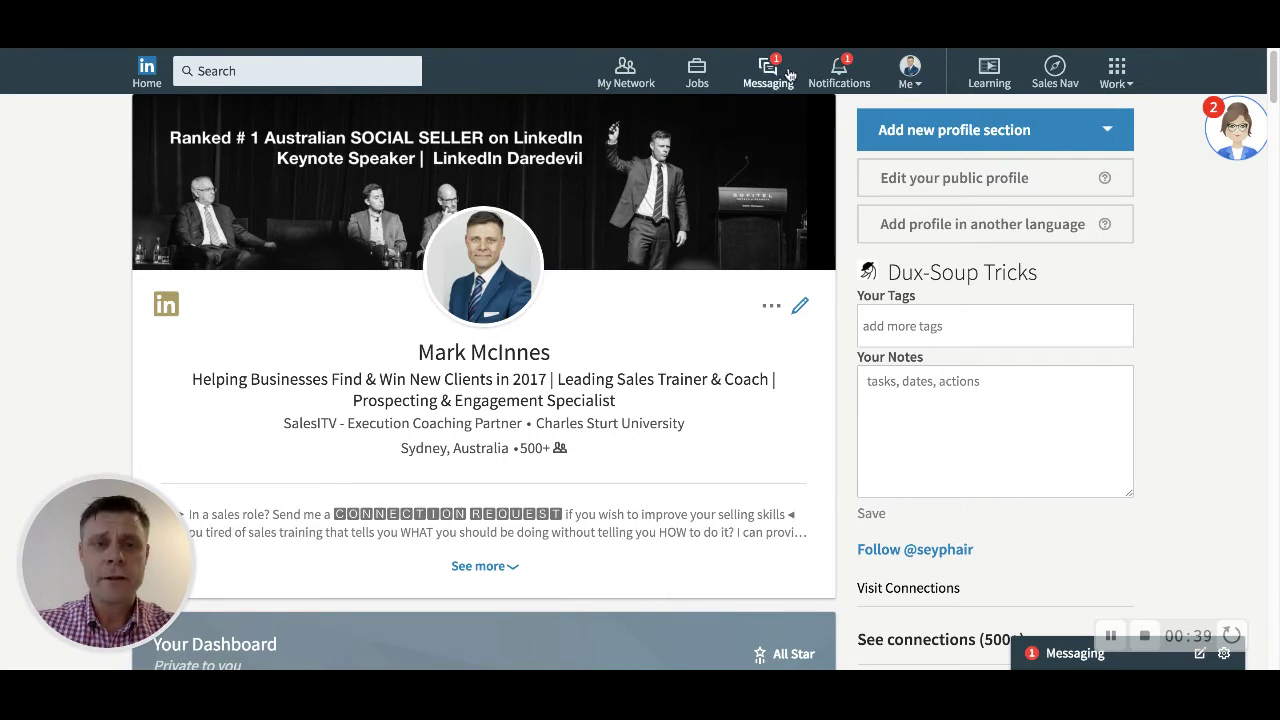
Step: Search for the contact by first name and open her KPMG Associate Director profile
left_click(262, 72)
type("K")
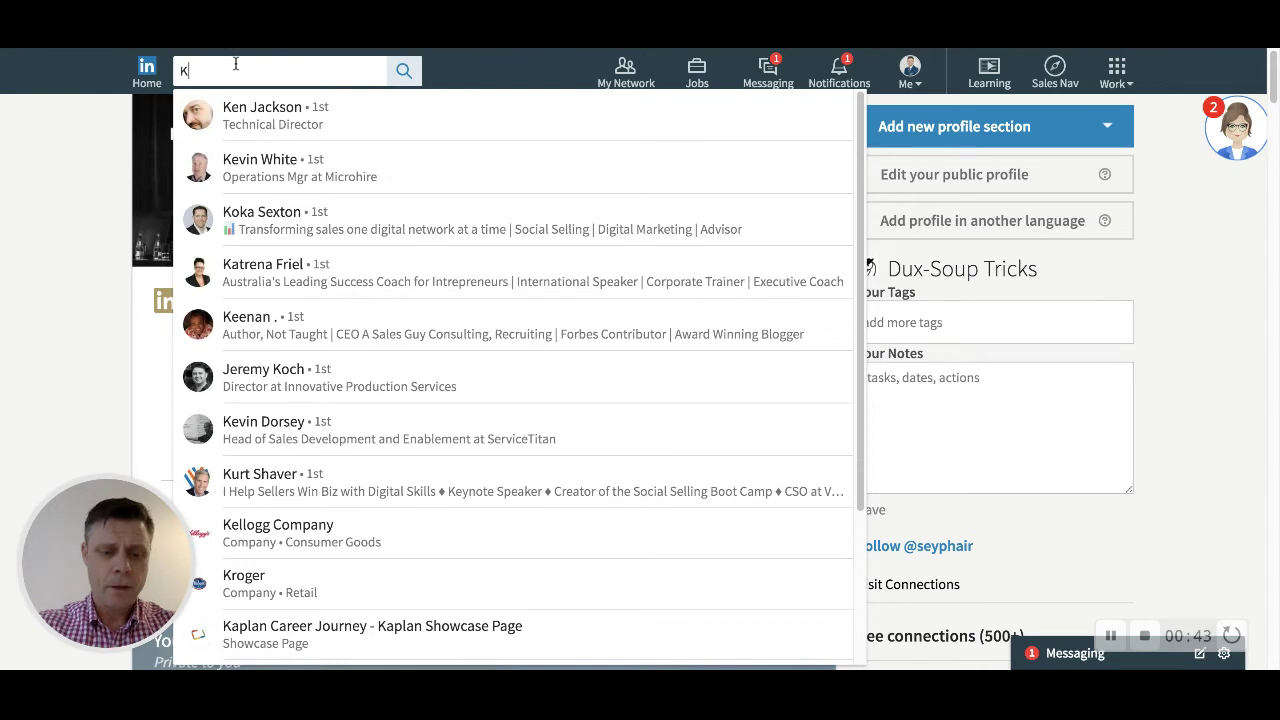
type("ate")
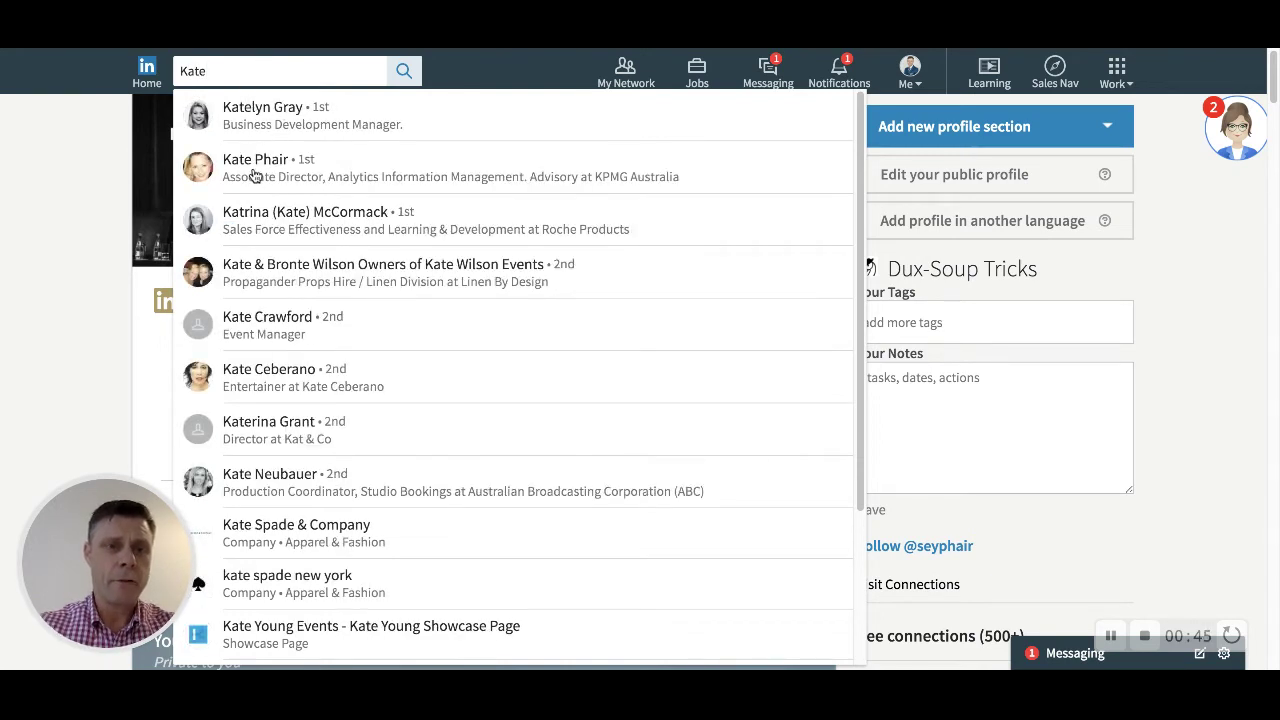
left_click(253, 168)
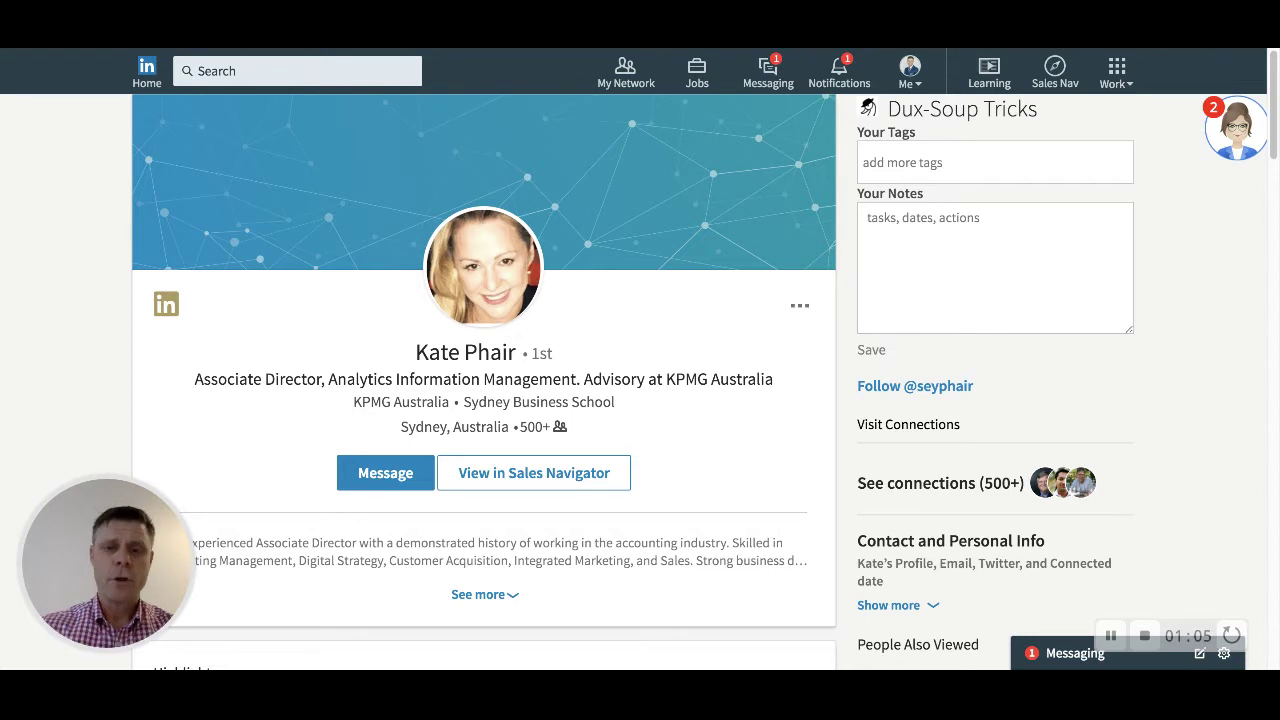
scroll(496, 360, "down", 1)
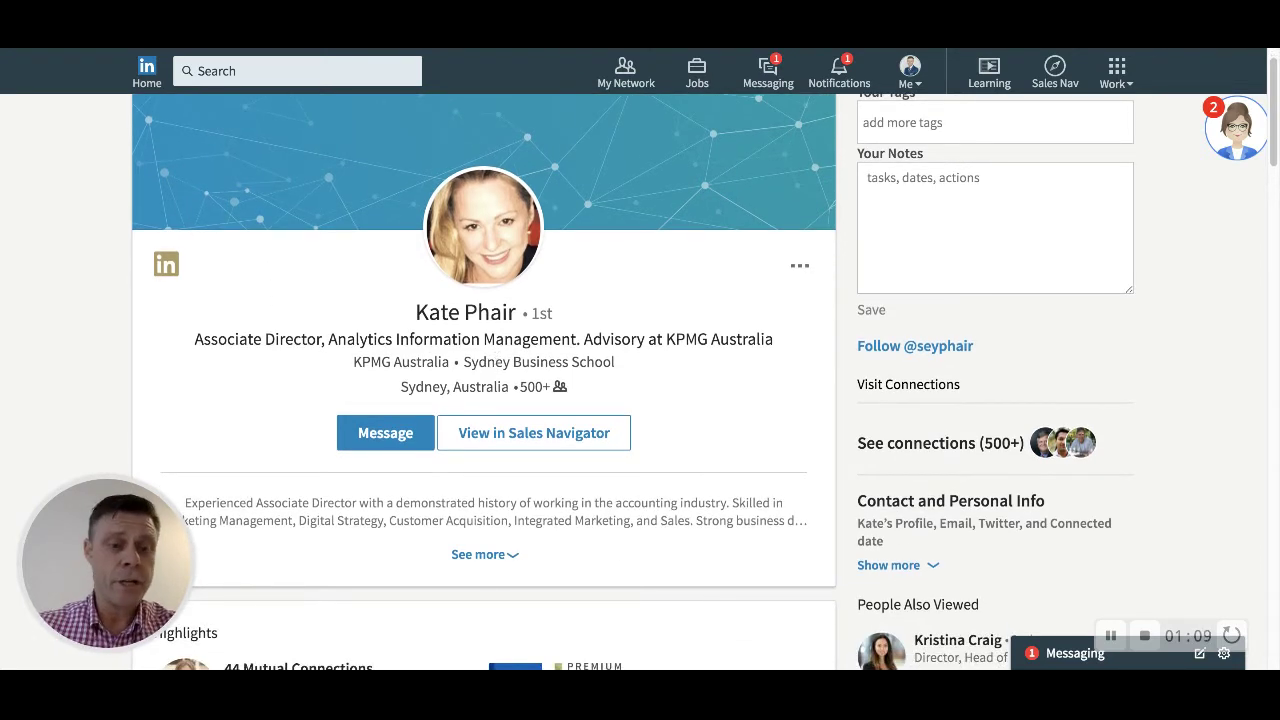
scroll(633, 382, "down", 1)
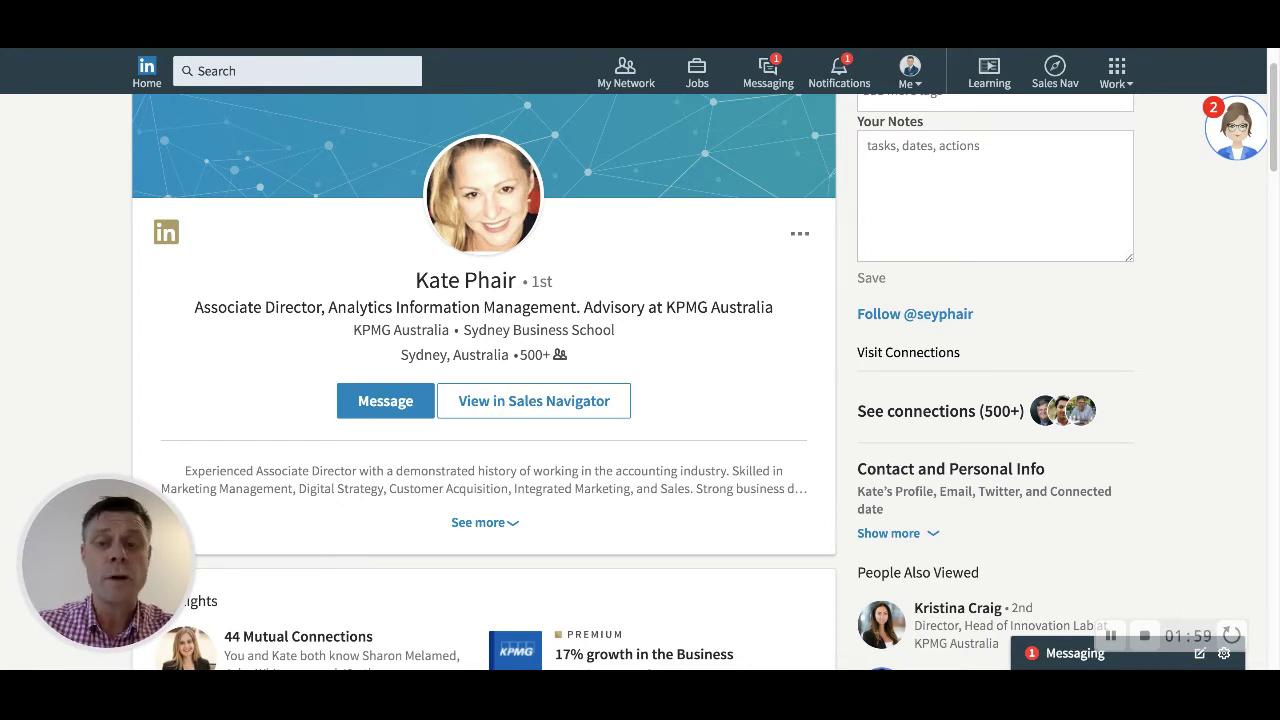
left_click(940, 410)
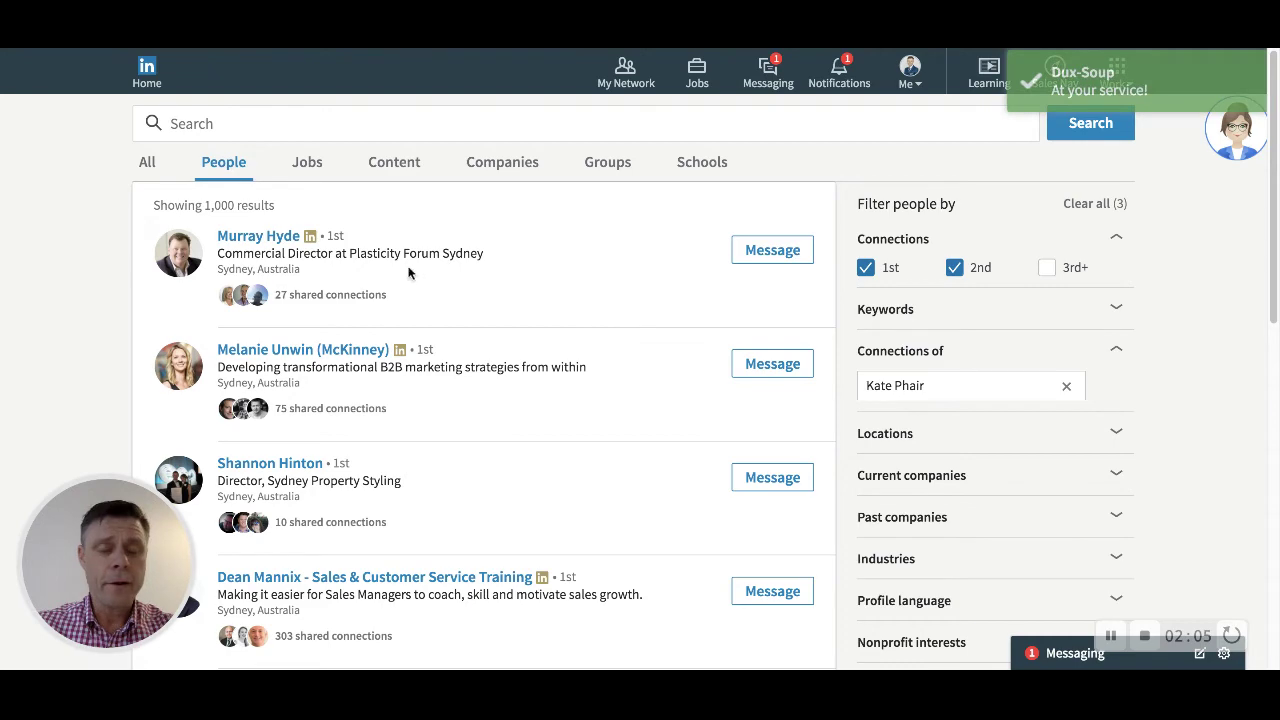
Step: Search the KPMG contact's connections for 'Sales director' and exclude 1st-degree connections
key("alt+Left")
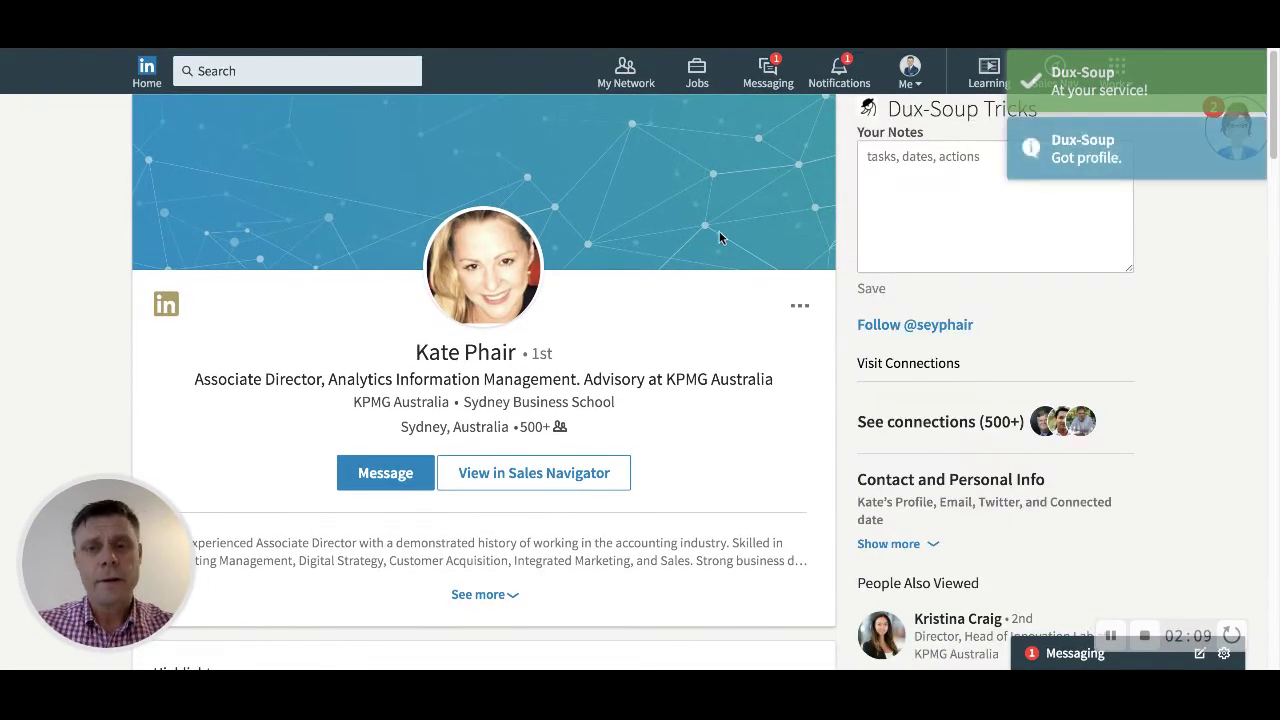
key("alt+Right")
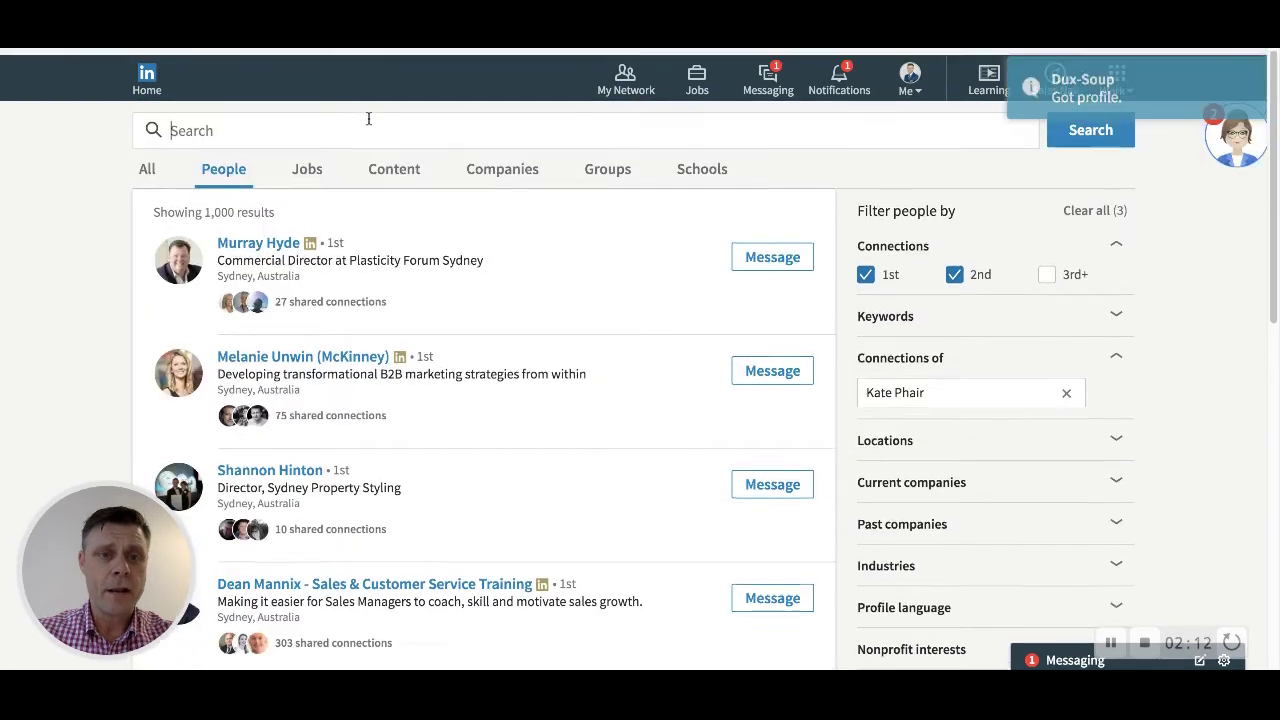
left_click(368, 119)
type("Sale")
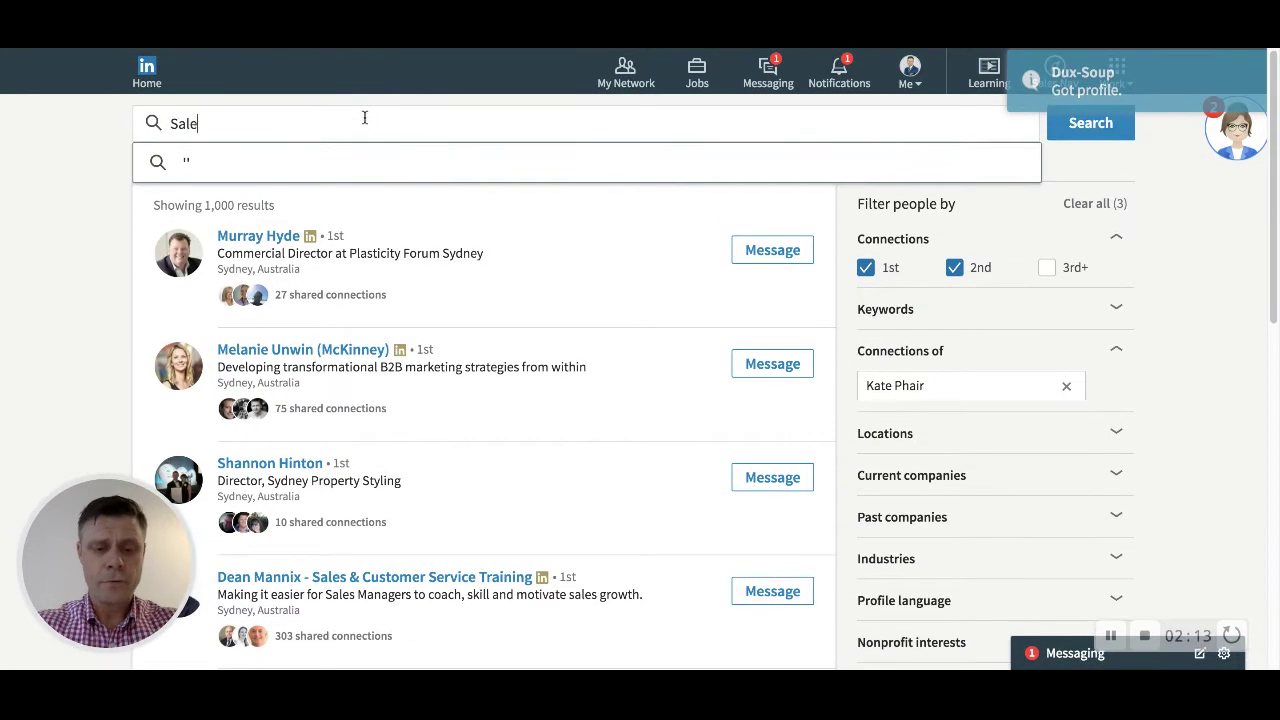
type("s director")
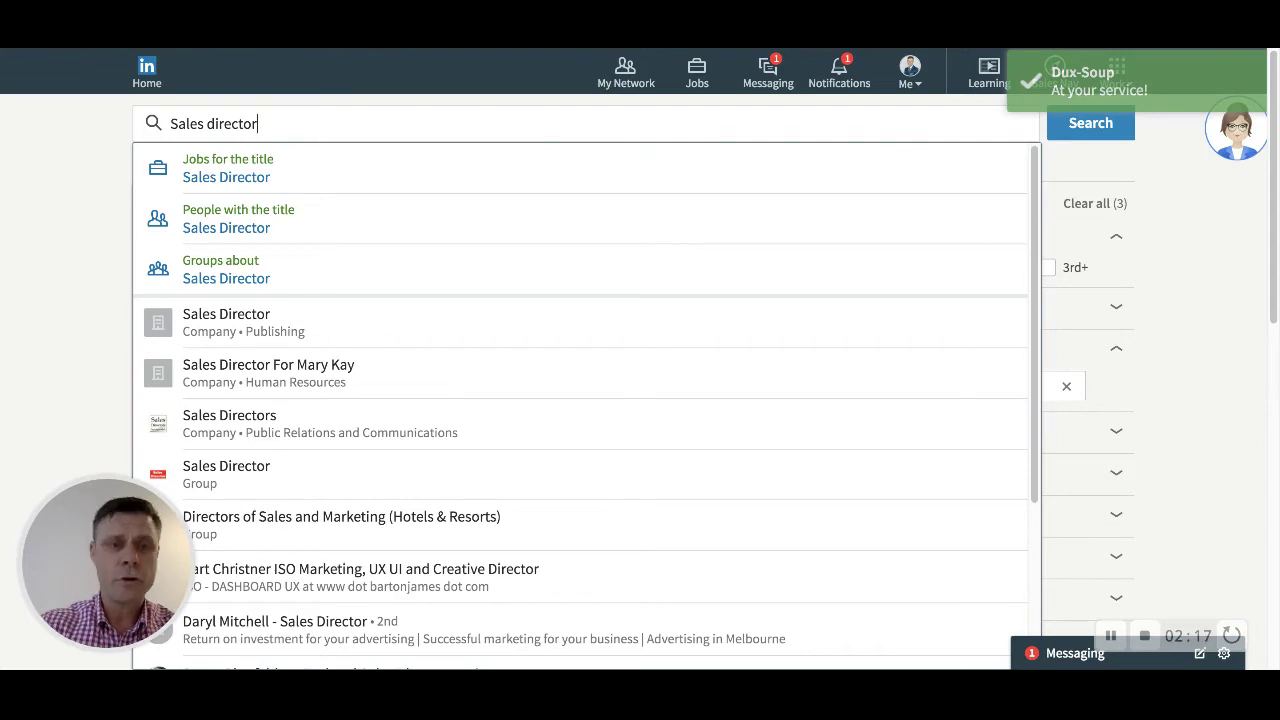
key("Return")
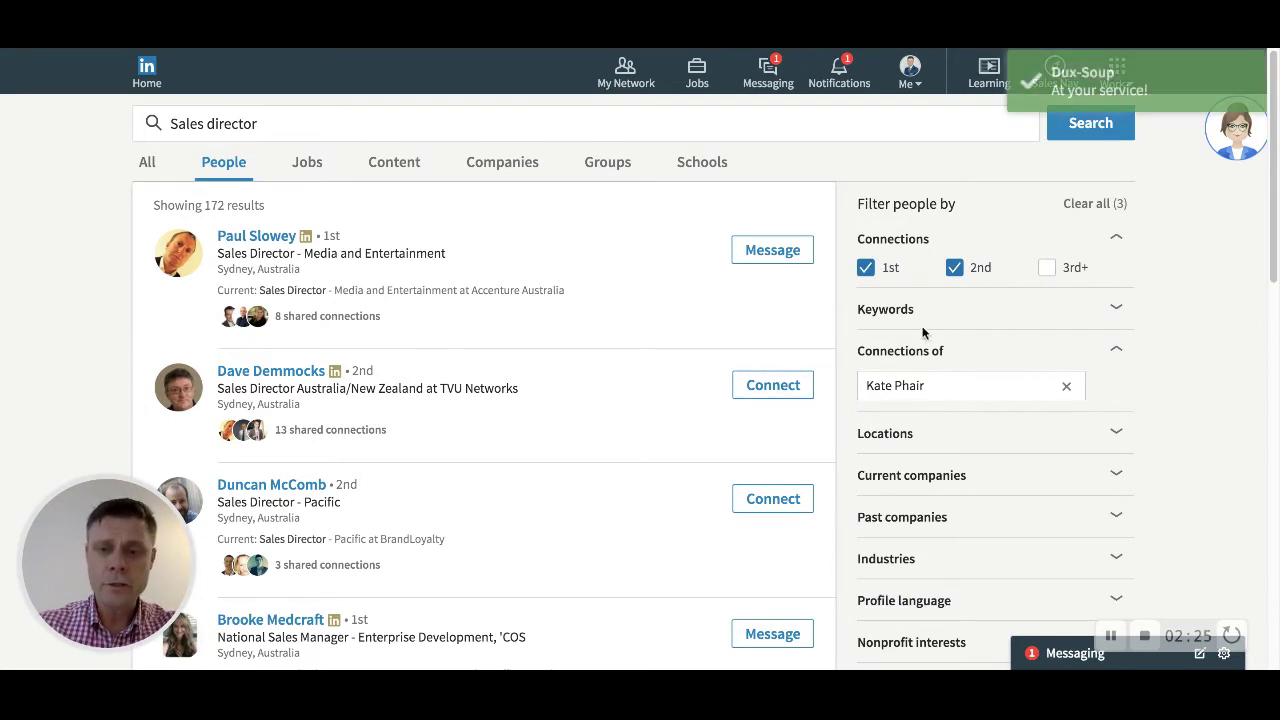
left_click(865, 269)
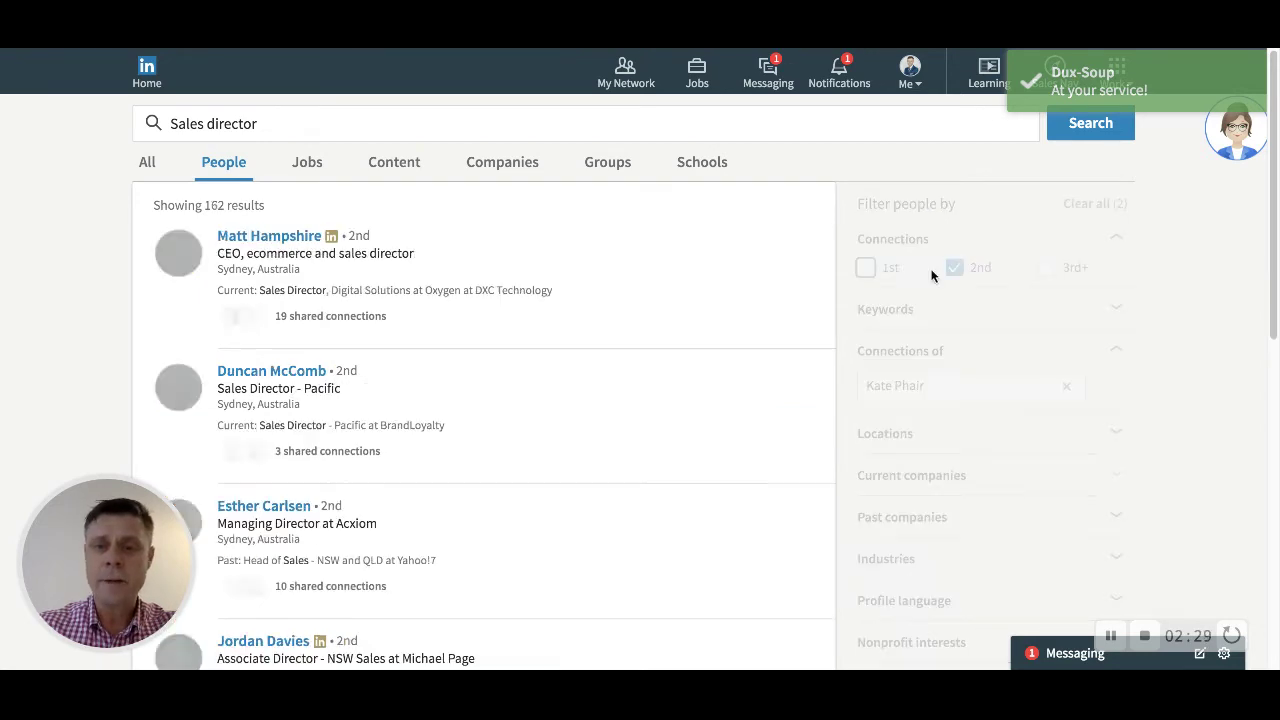
Step: Filter the Sales director results to people located in Sydney, Australia
scroll(893, 307, "down", 1)
scroll(895, 300, "down", 3)
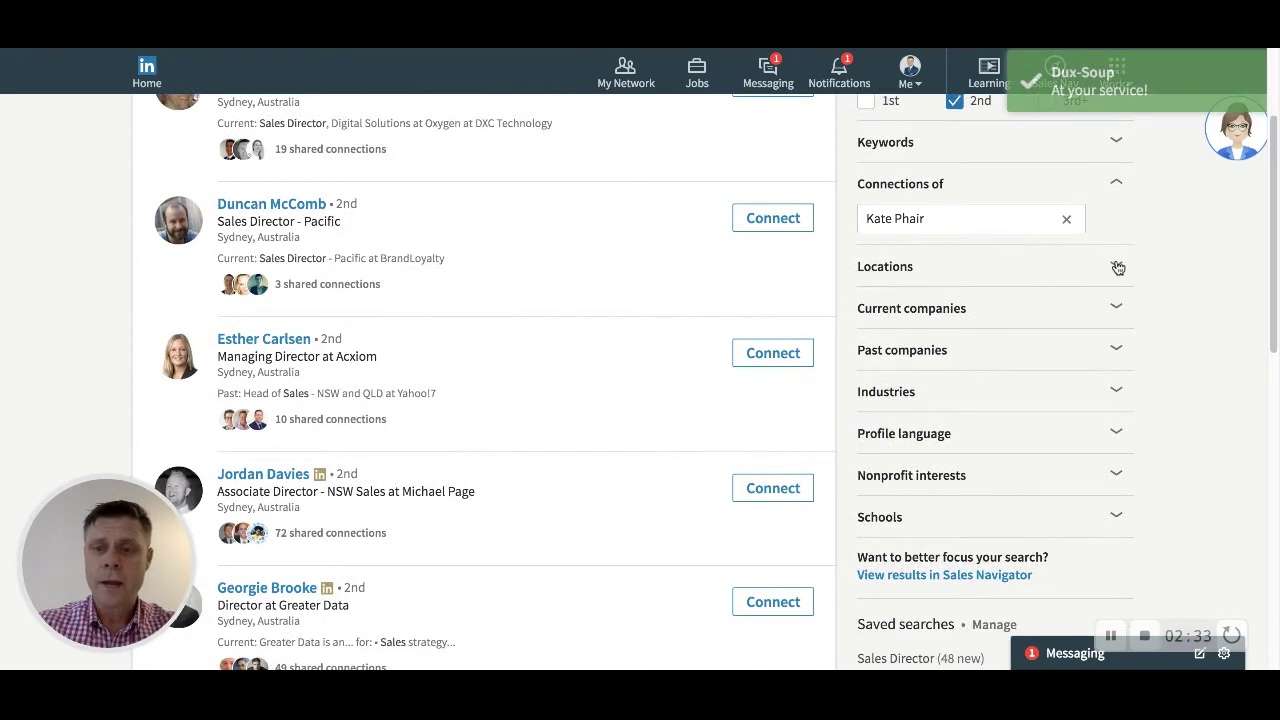
left_click(1117, 267)
left_click(866, 380)
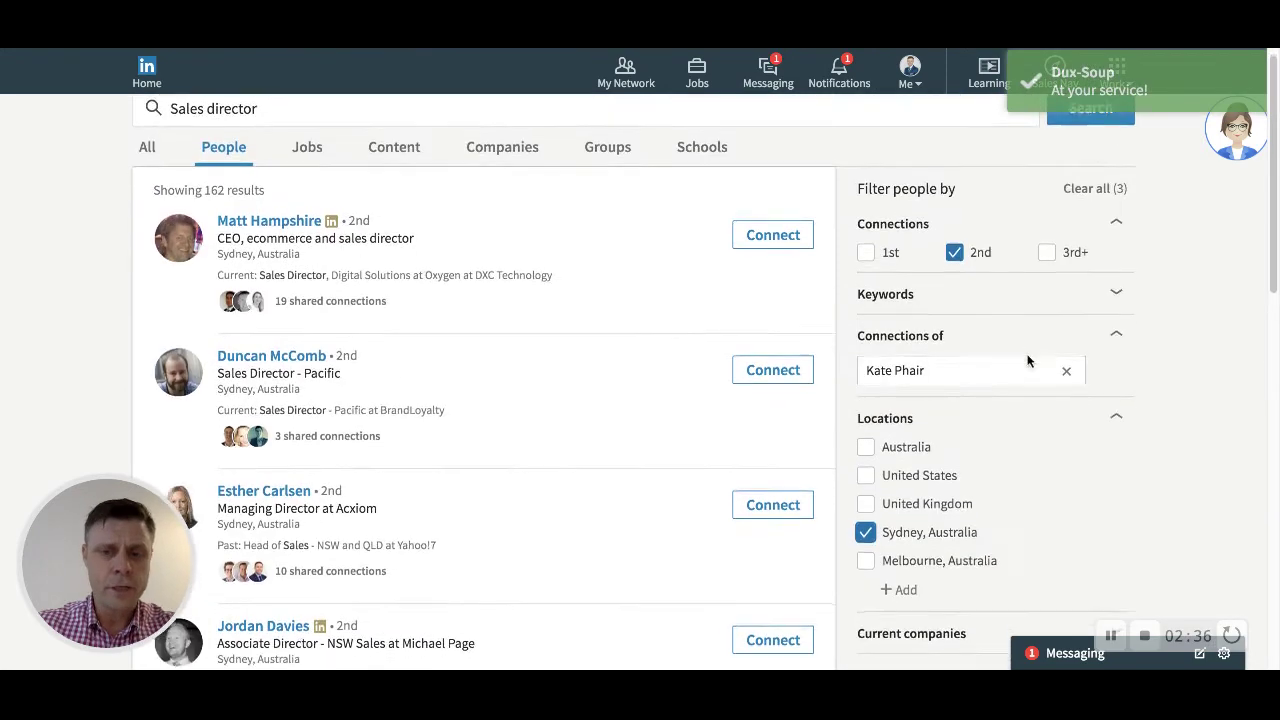
Step: Add the Information Technology and Services industry filter, leaving 18 results
scroll(1020, 368, "down", 3)
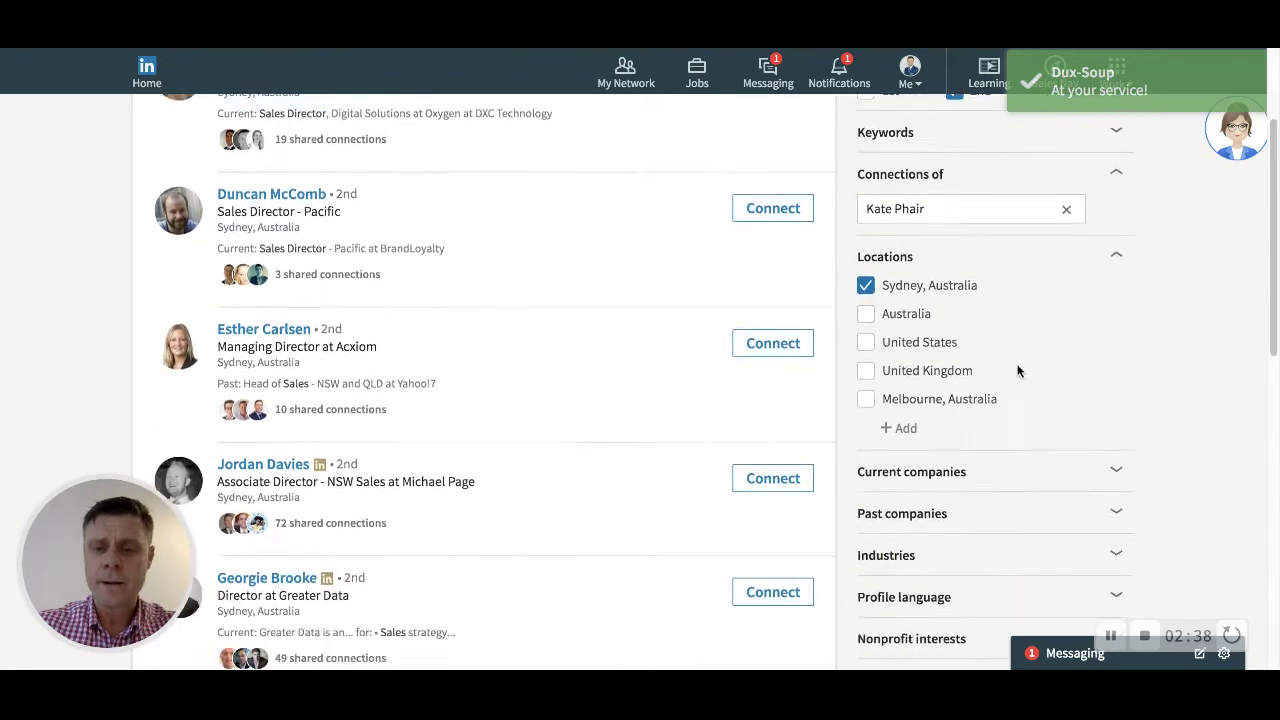
scroll(1018, 371, "down", 2)
scroll(1003, 380, "up", 5)
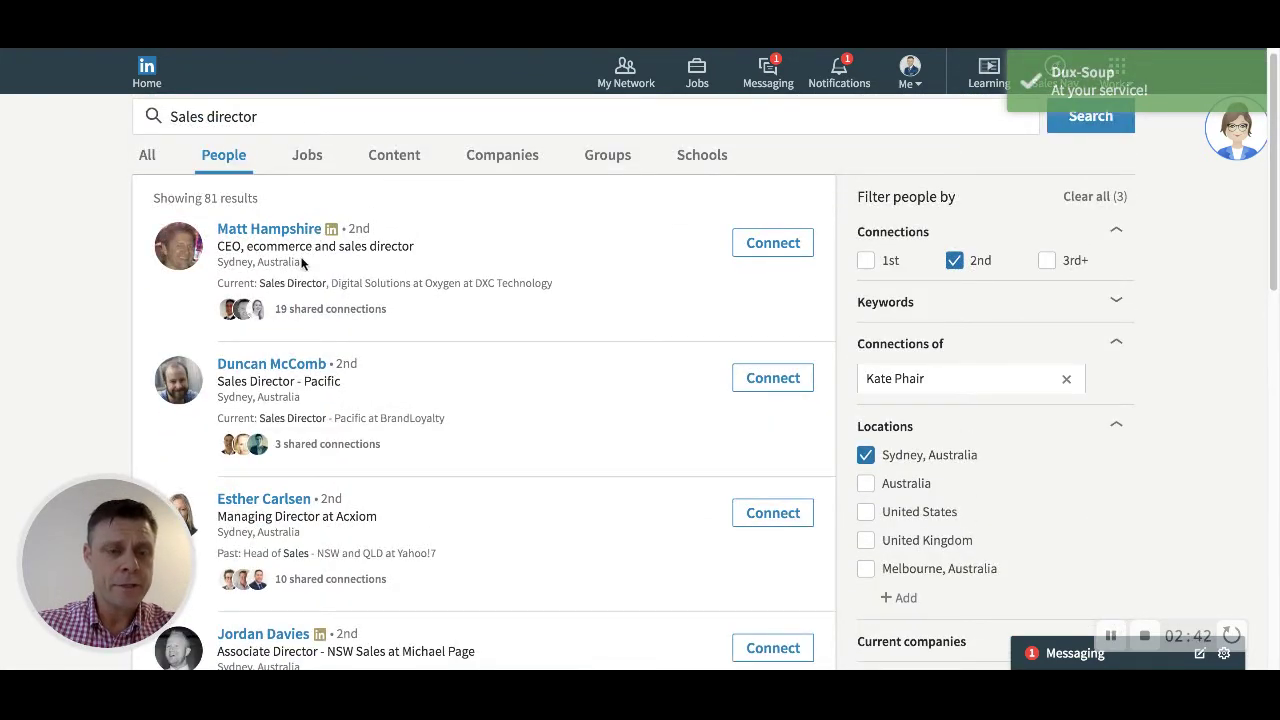
scroll(717, 271, "down", 5)
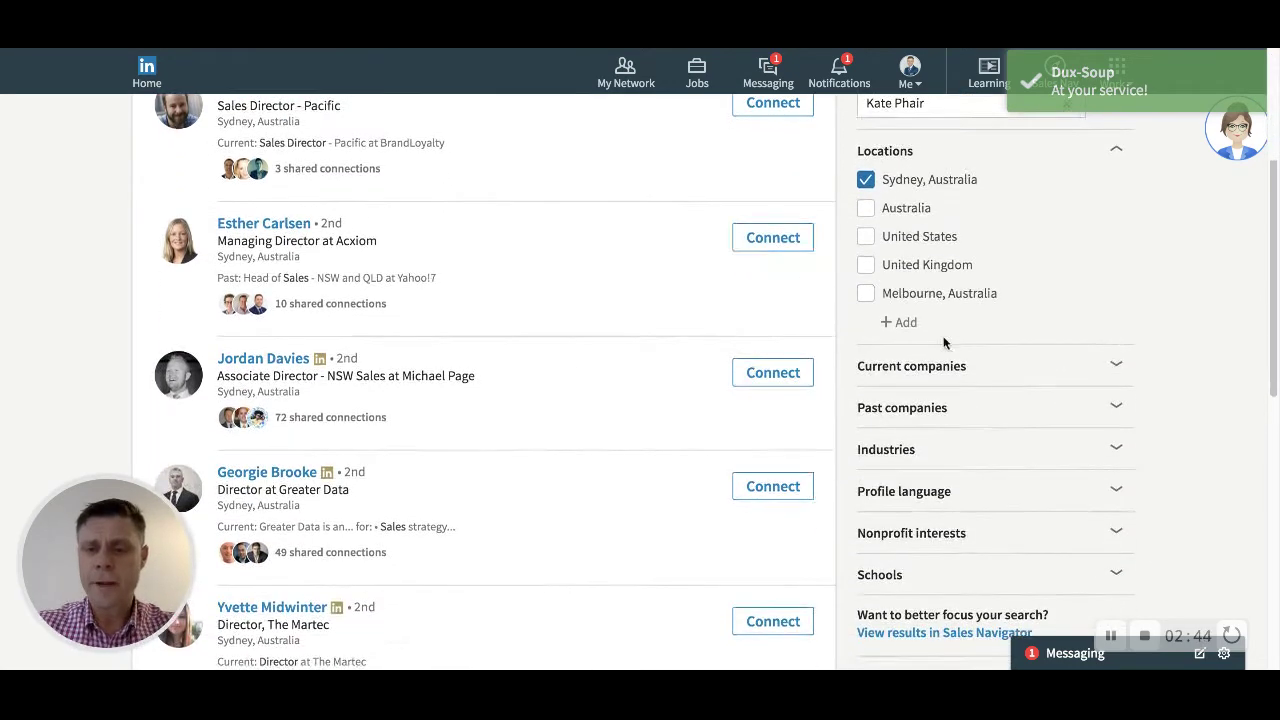
scroll(943, 343, "down", 2)
left_click(1118, 323)
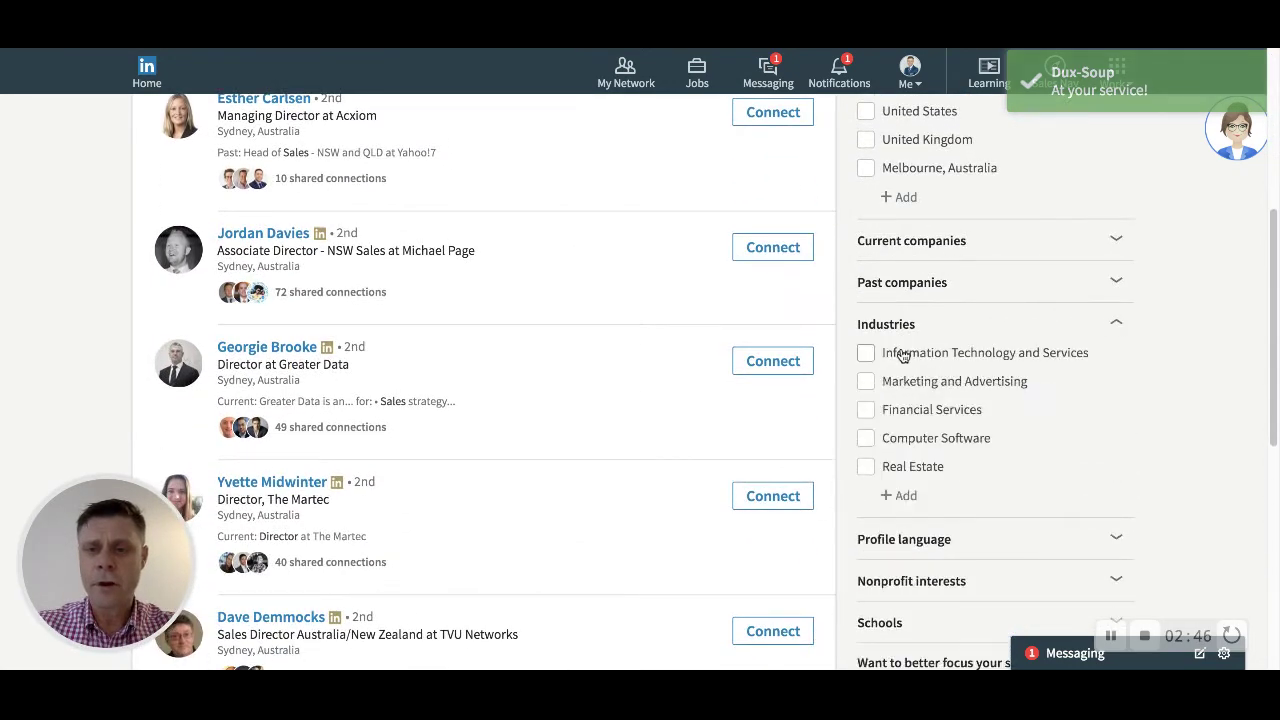
left_click(868, 353)
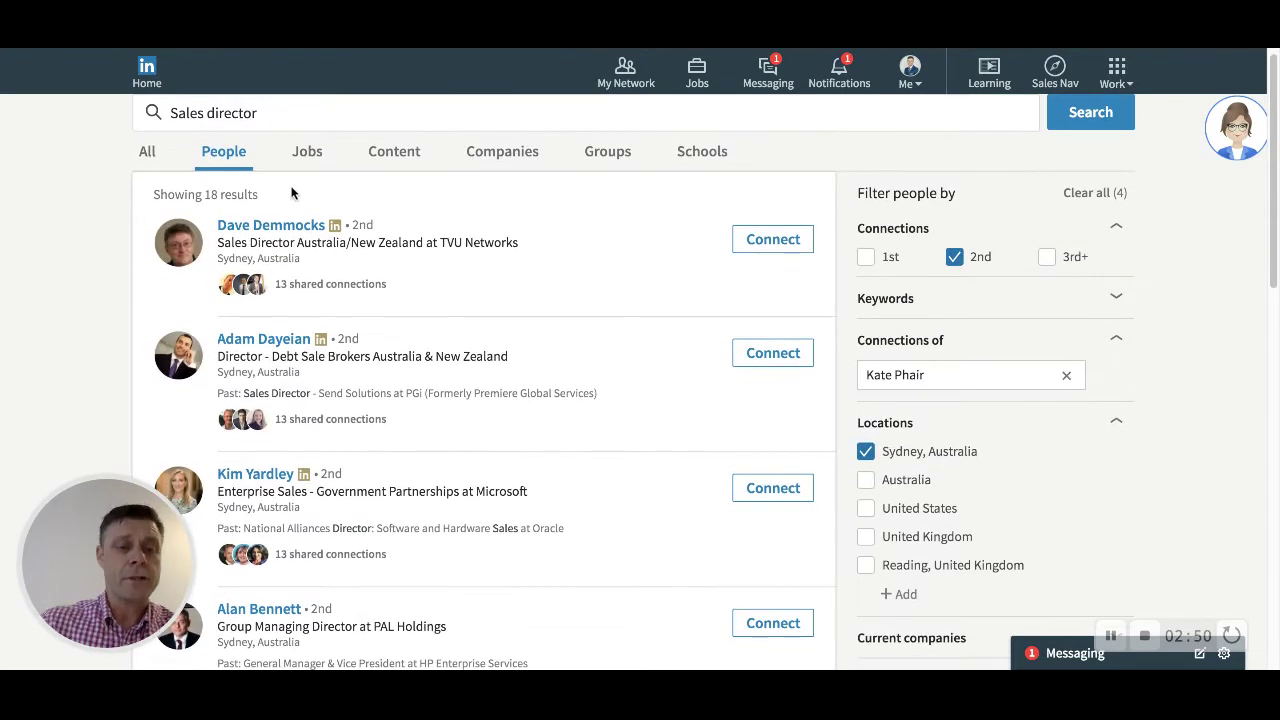
left_click_drag(201, 196, 350, 207)
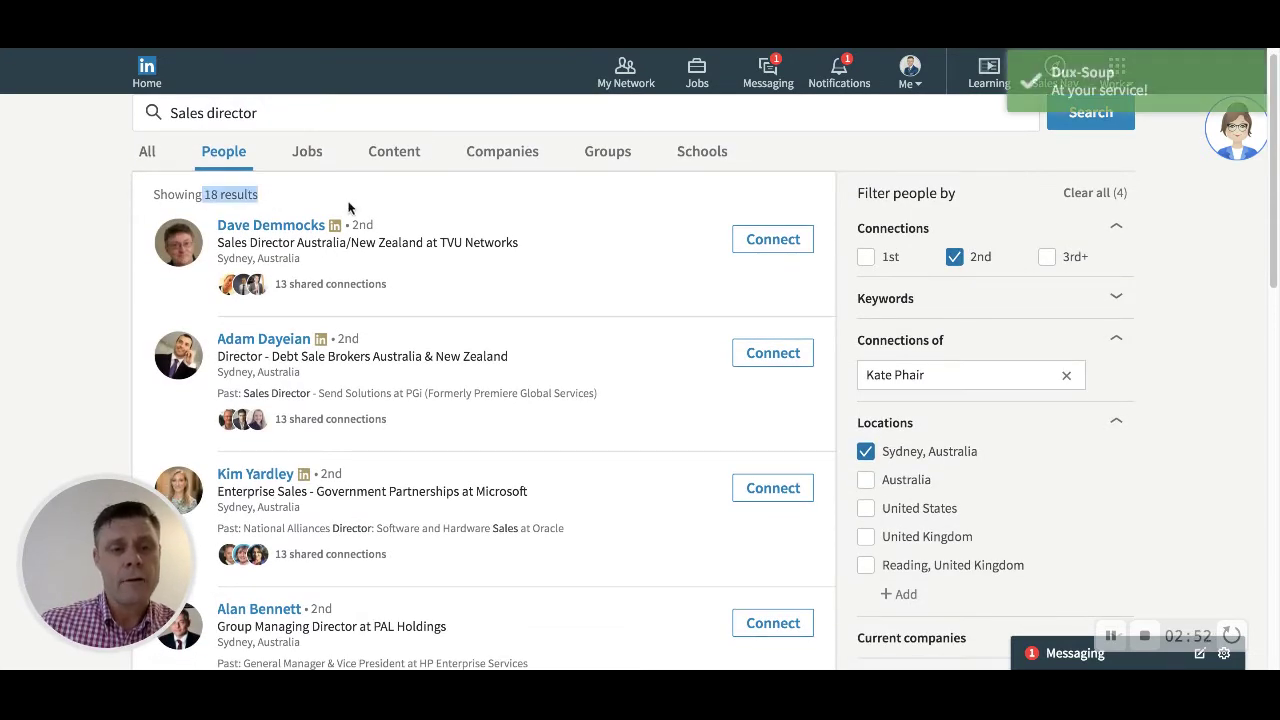
scroll(416, 291, "down", 1)
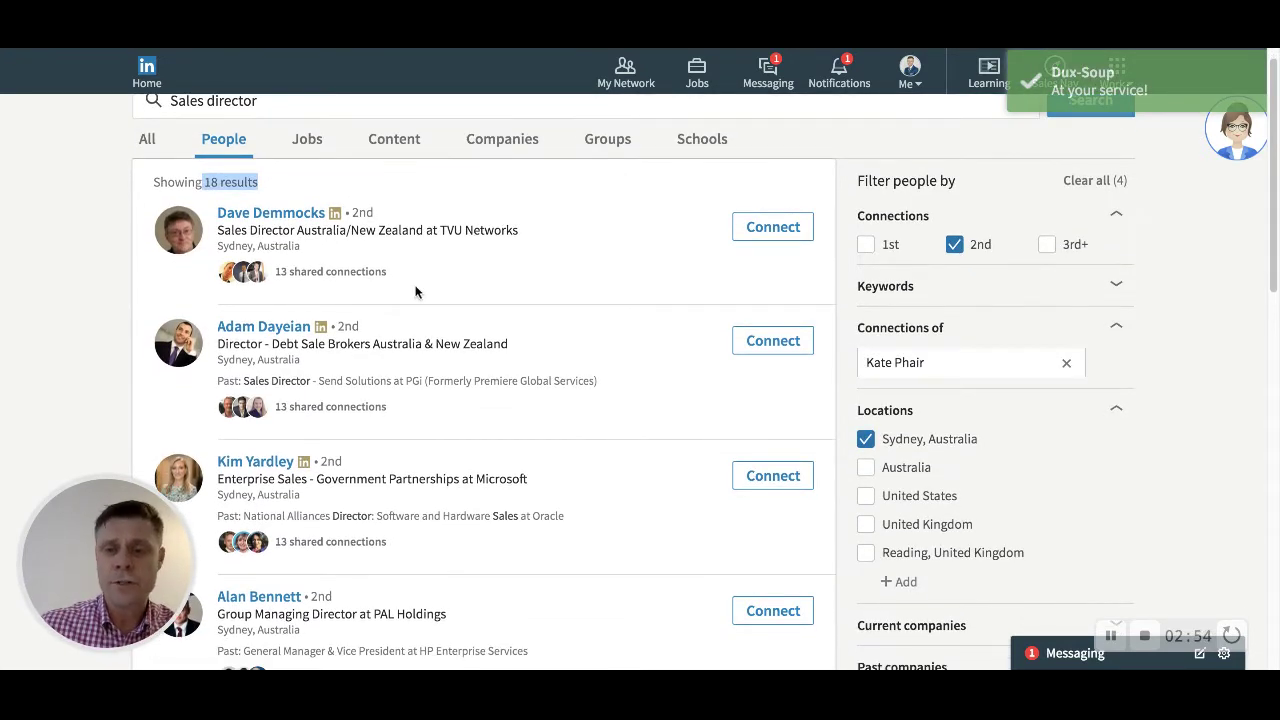
scroll(480, 360, "down", 1)
scroll(490, 377, "down", 3)
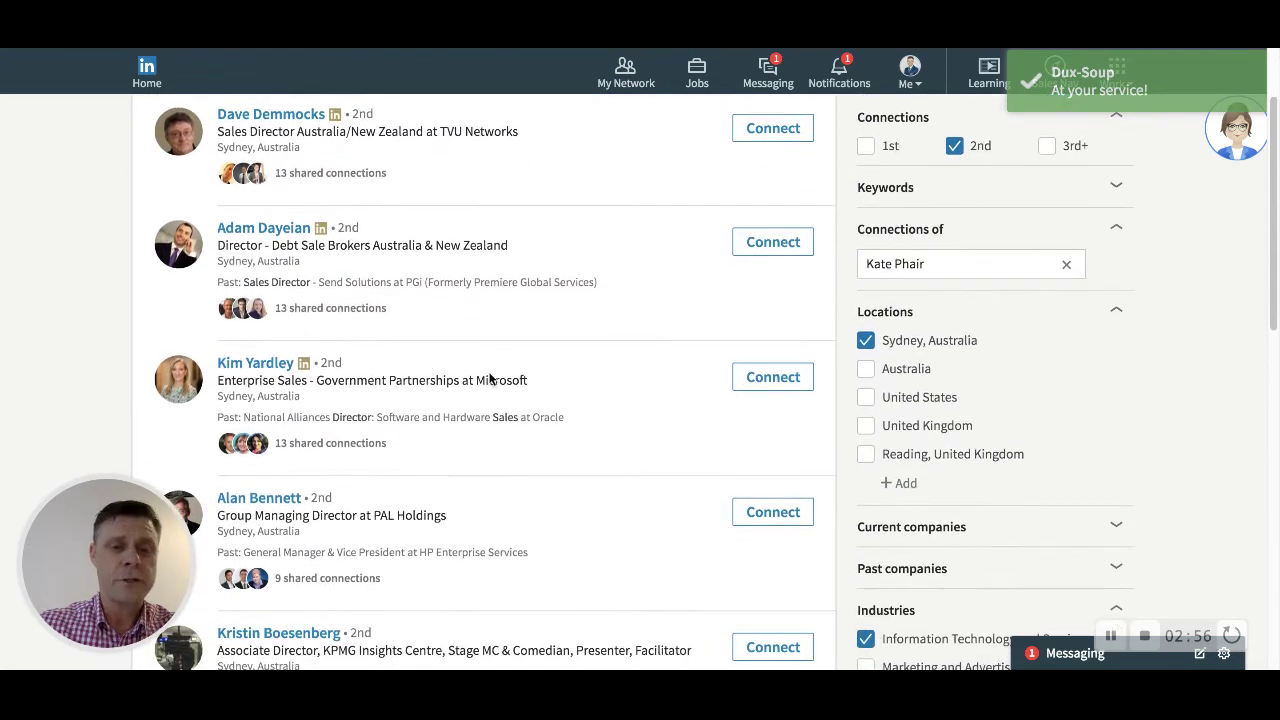
scroll(489, 373, "down", 1)
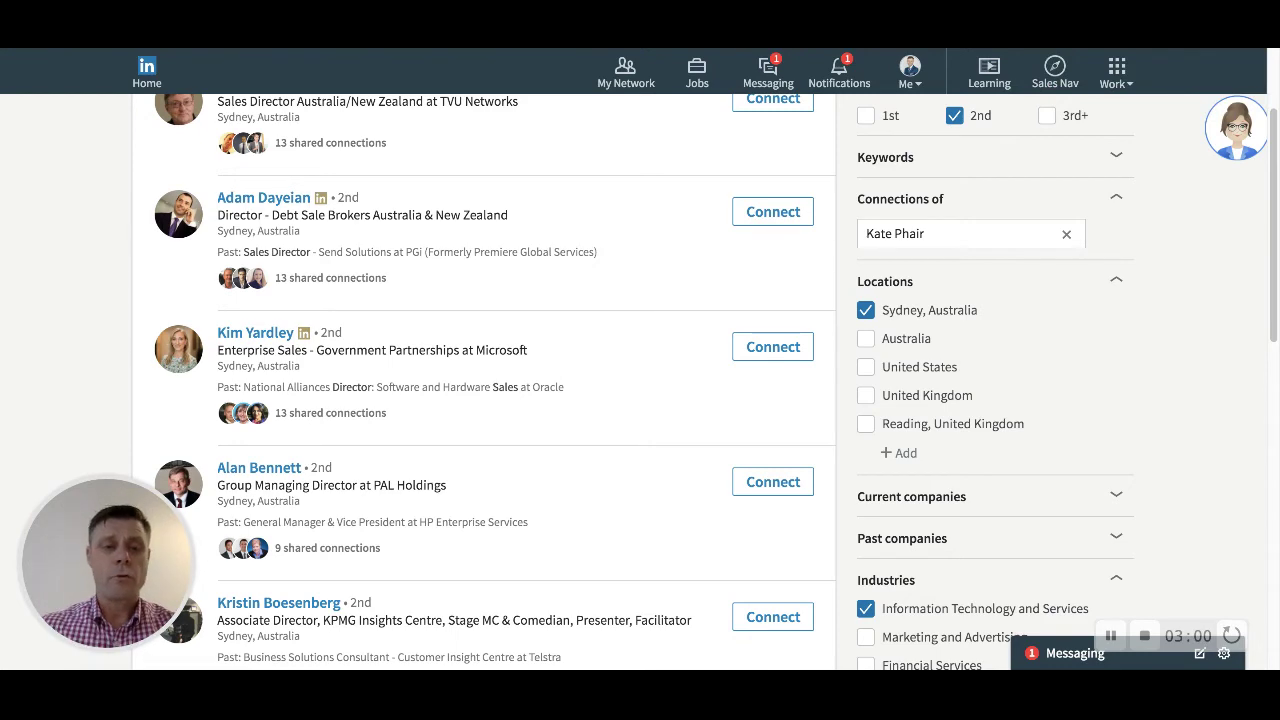
scroll(462, 376, "down", 3)
scroll(301, 467, "down", 1)
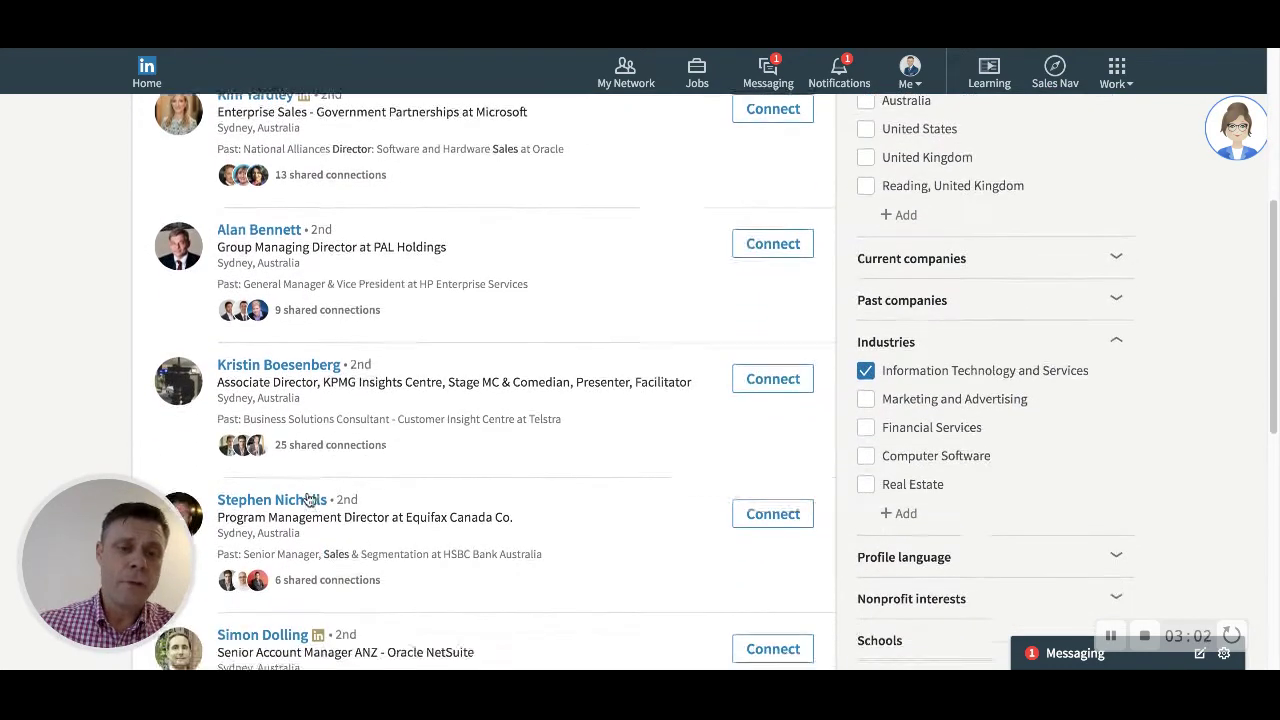
scroll(348, 500, "down", 1)
scroll(350, 500, "down", 1)
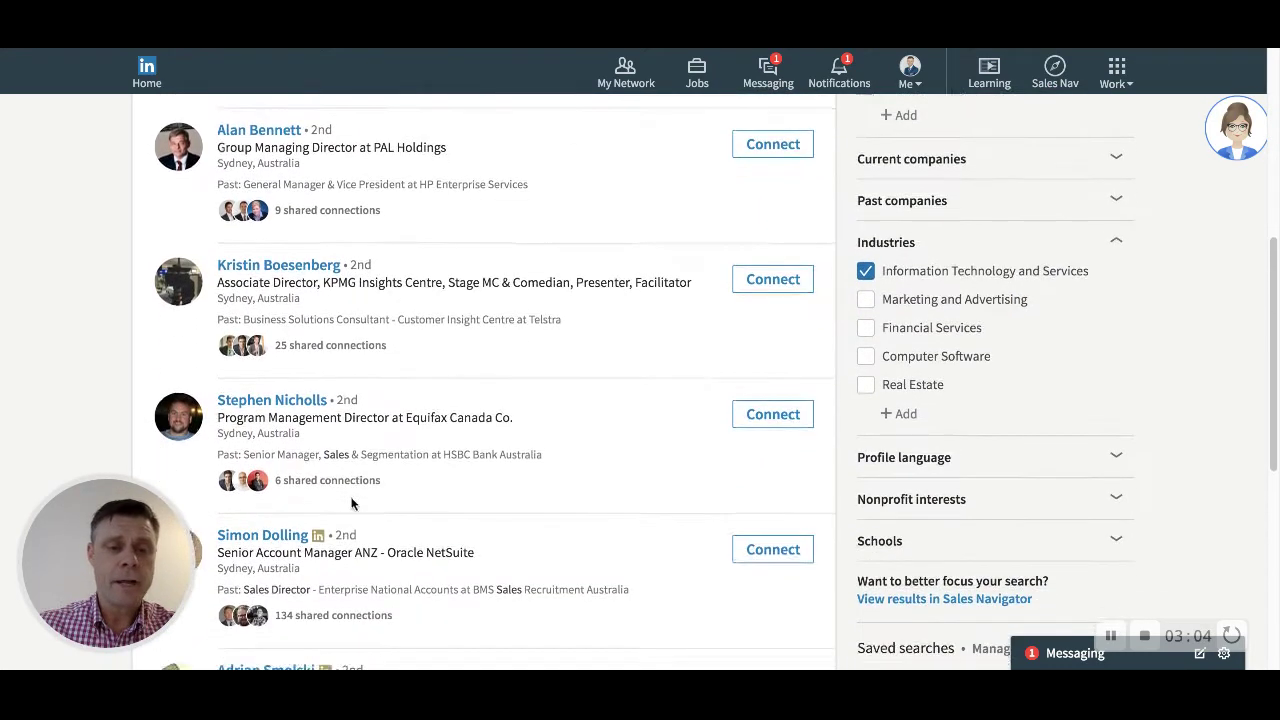
scroll(350, 500, "down", 1)
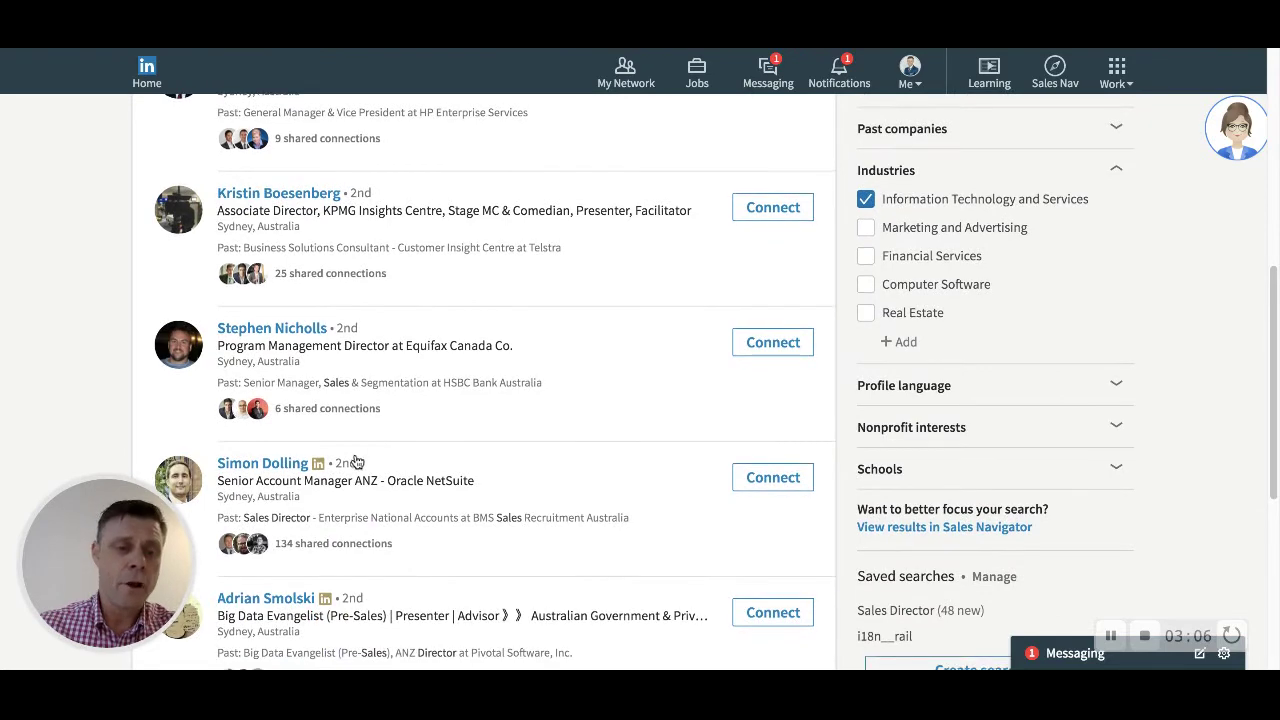
scroll(290, 462, "down", 1)
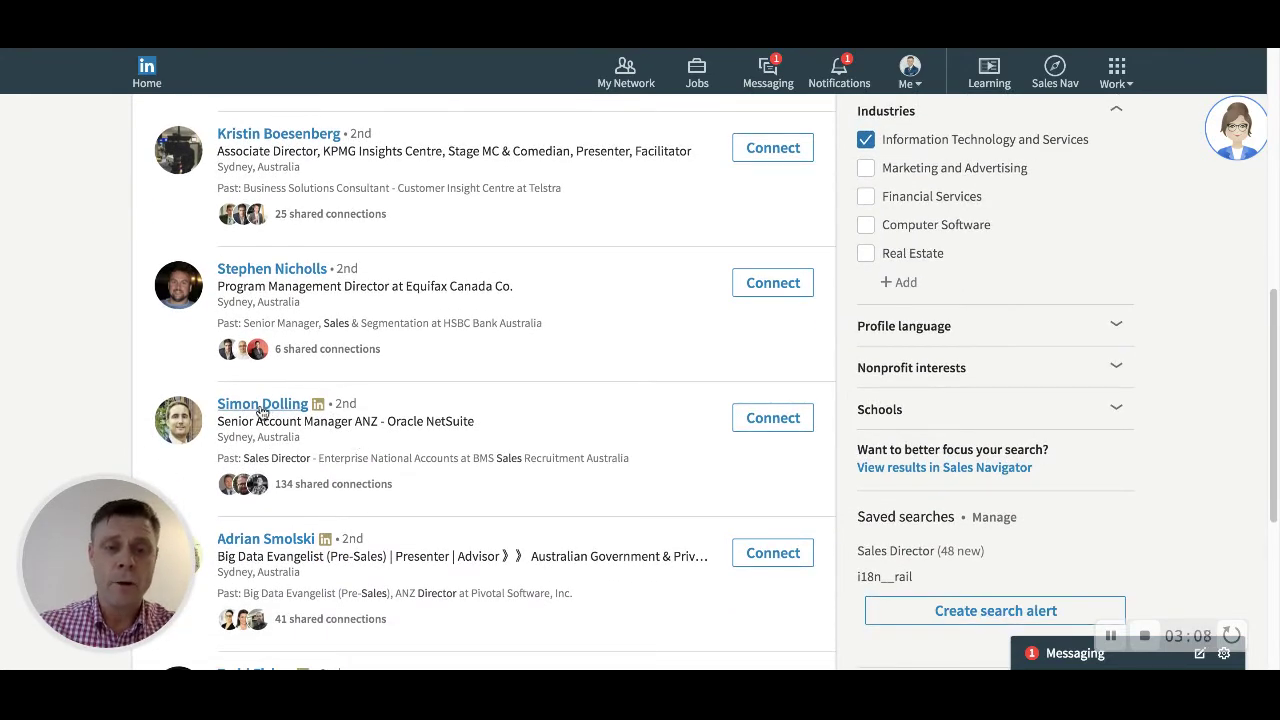
scroll(300, 414, "down", 1)
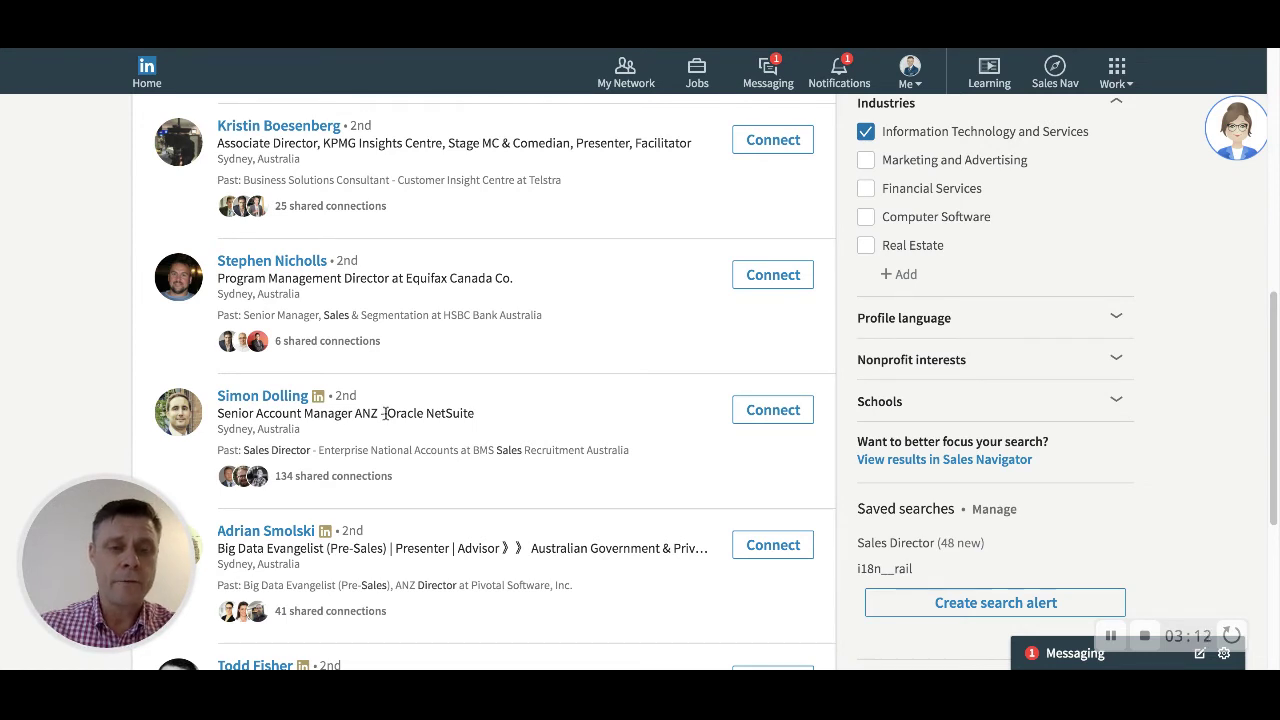
left_click_drag(384, 413, 478, 426)
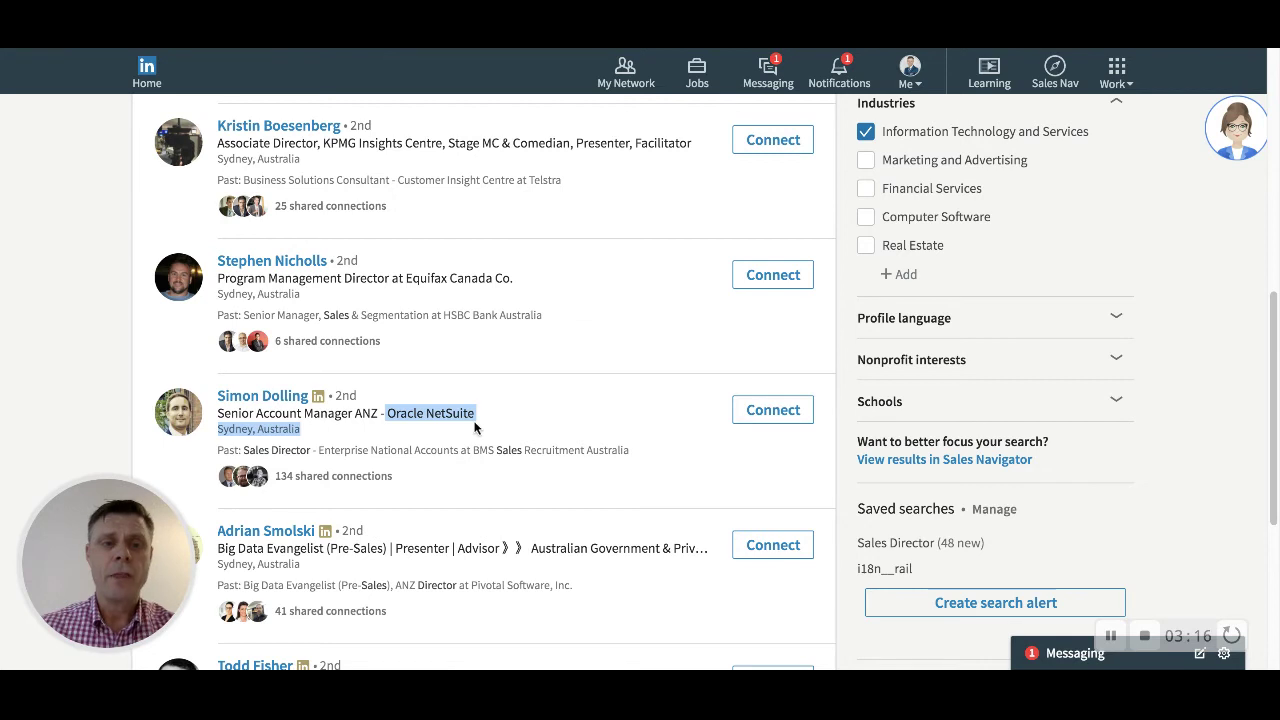
scroll(470, 429, "down", 2)
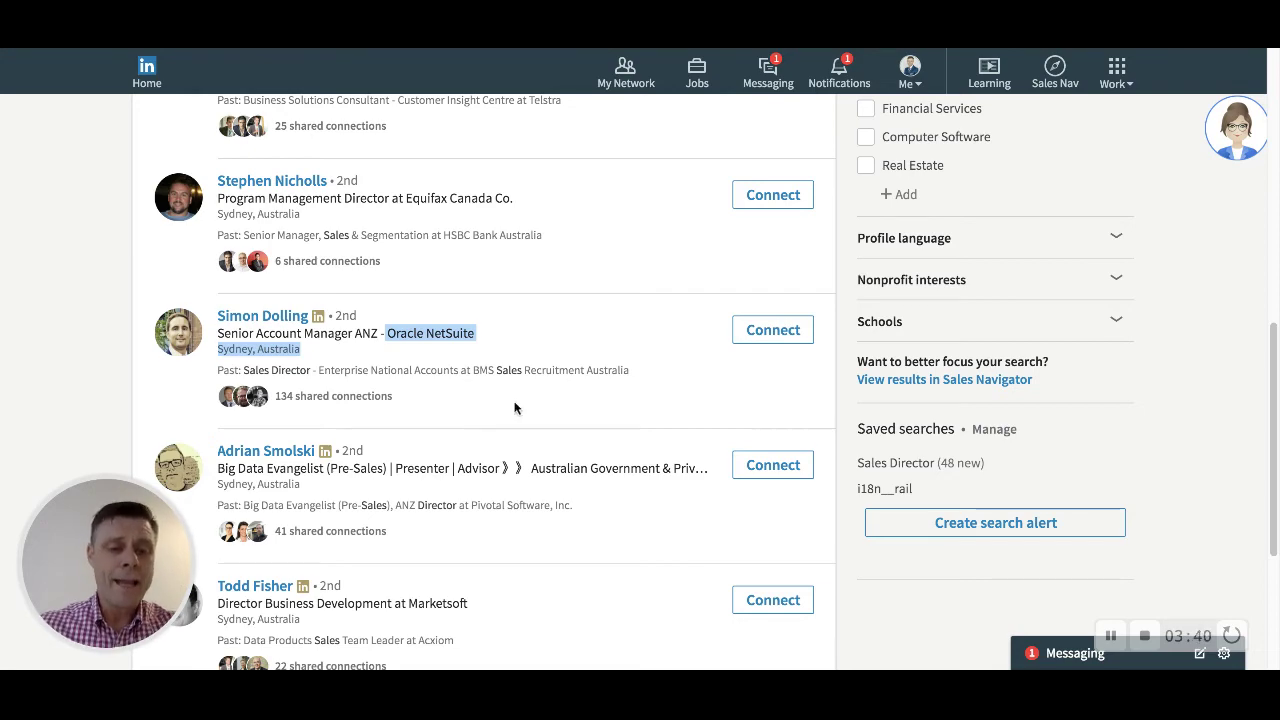
scroll(514, 408, "down", 3)
scroll(511, 412, "down", 3)
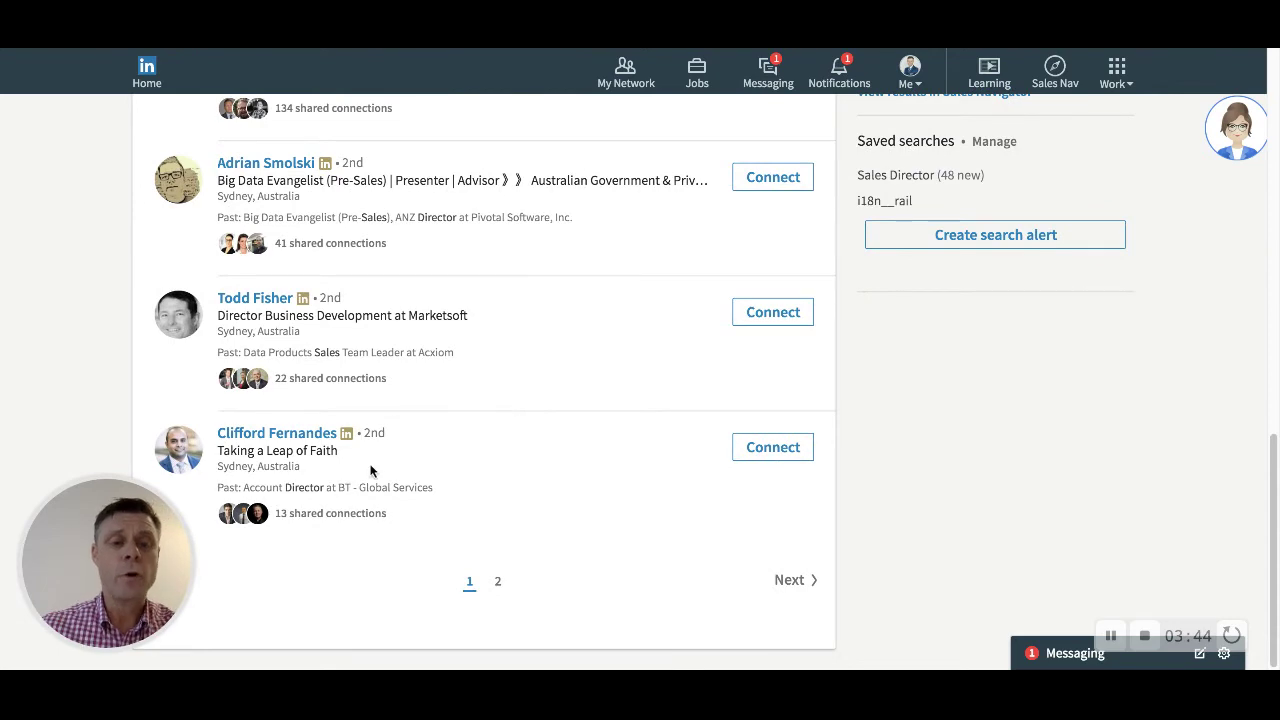
scroll(369, 463, "up", 2)
scroll(363, 410, "up", 7)
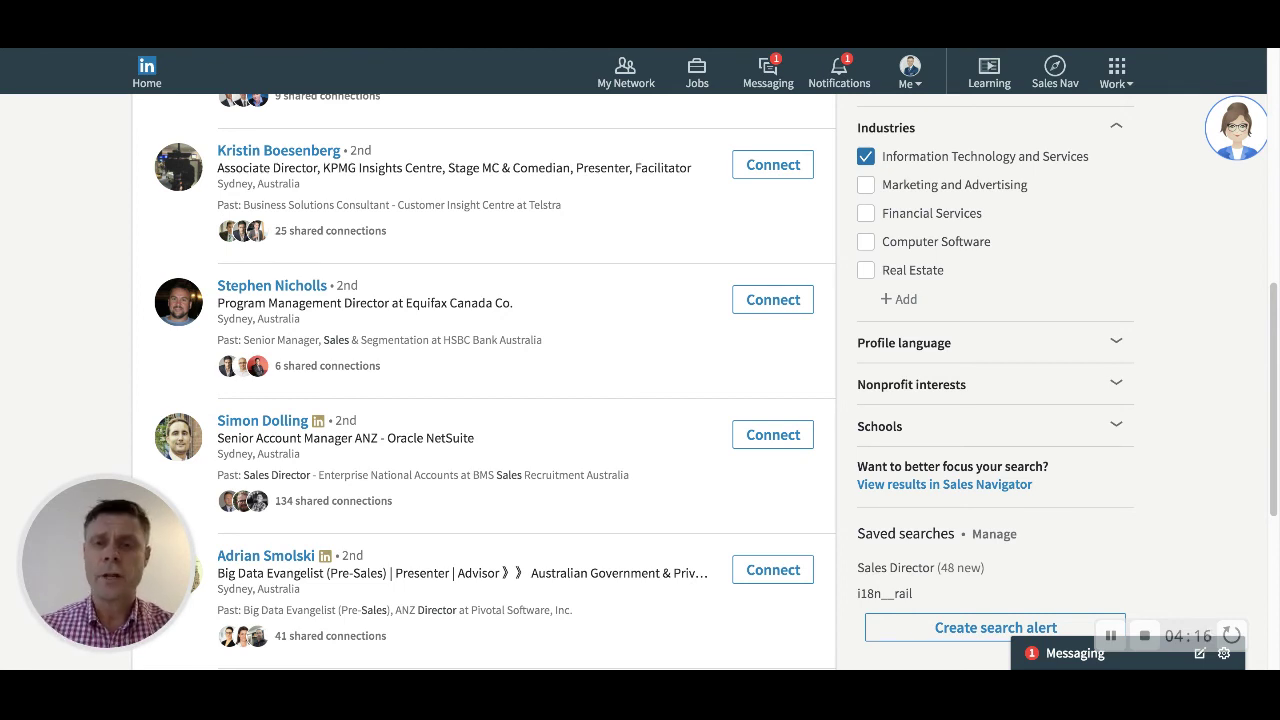
scroll(640, 380, "up", 2)
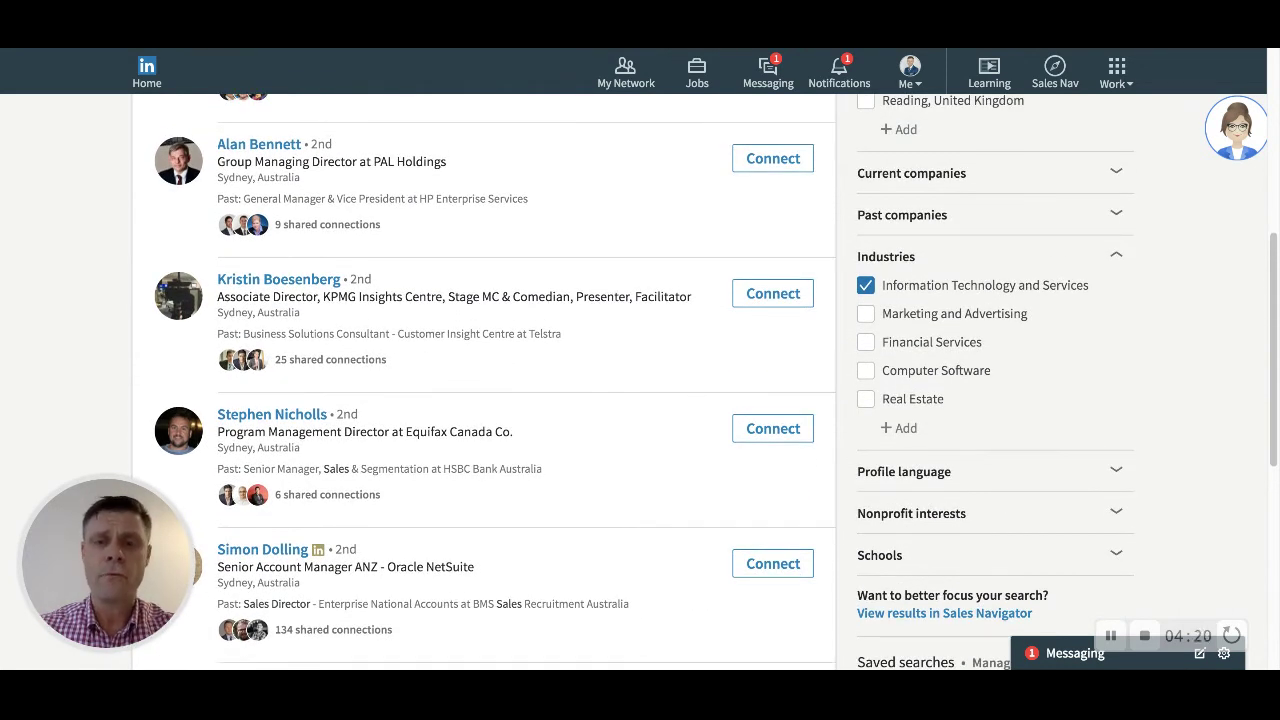
scroll(531, 389, "up", 4)
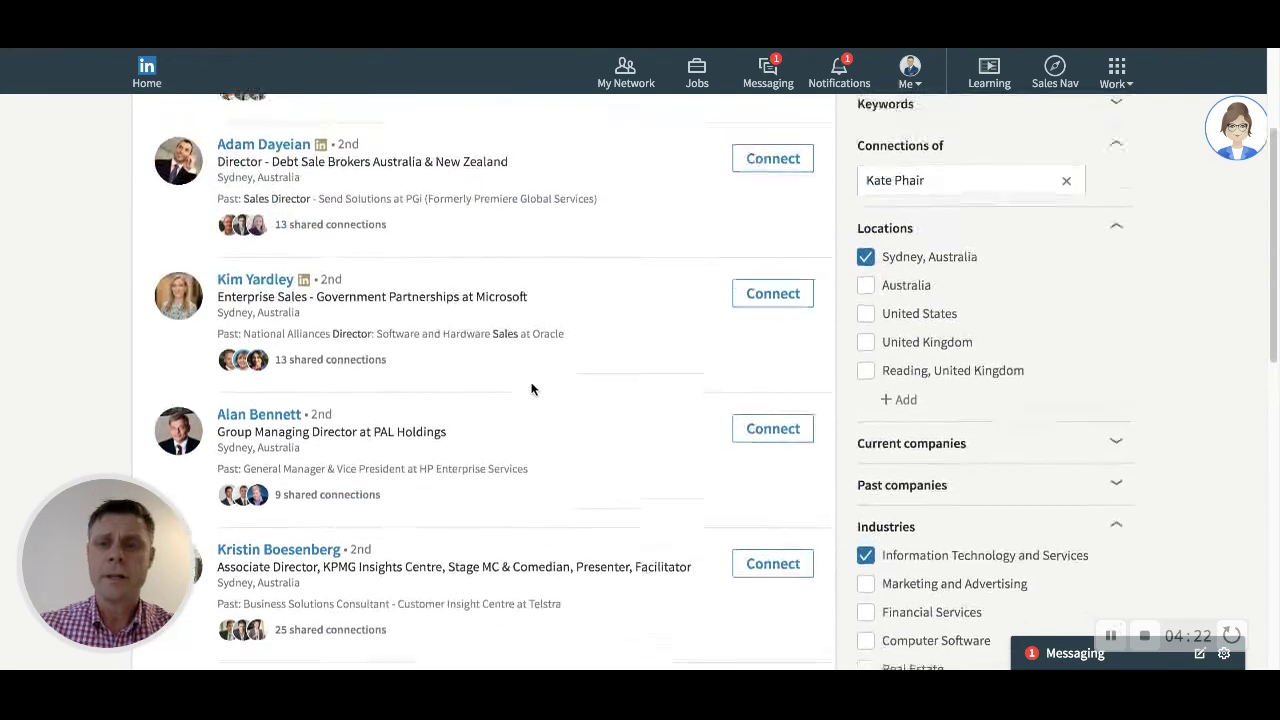
scroll(531, 389, "up", 4)
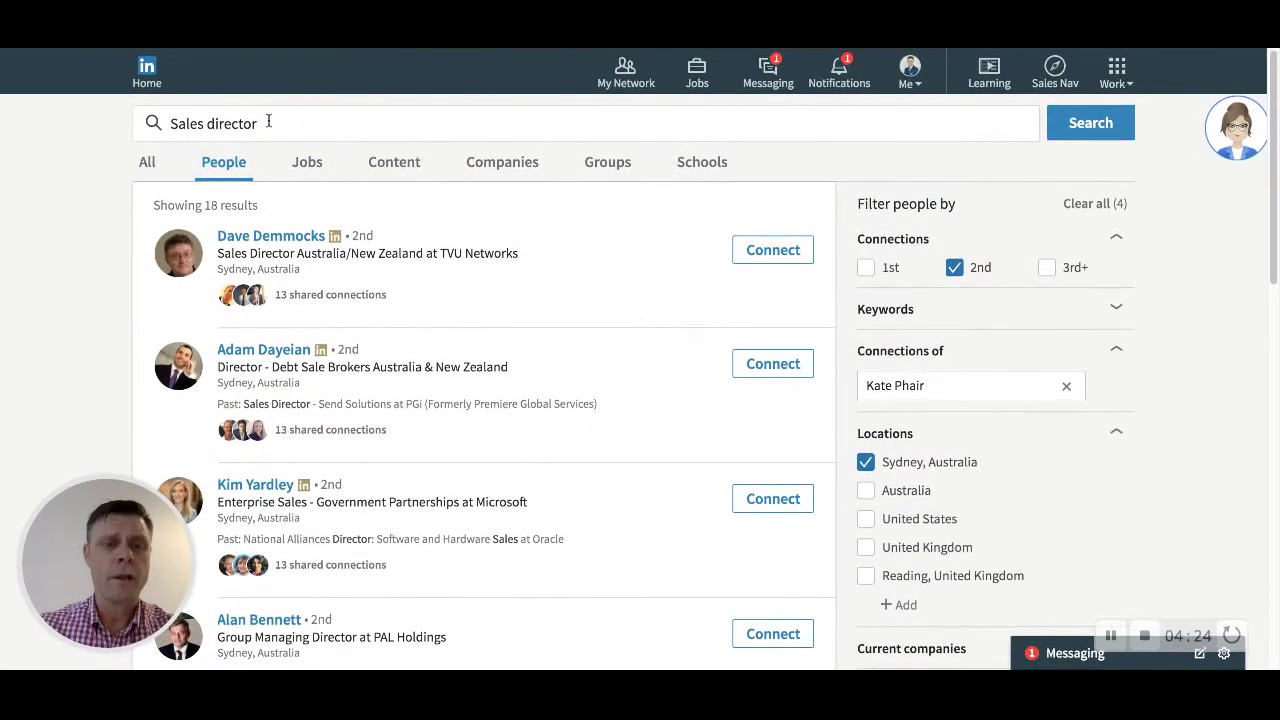
left_click(210, 122)
Step: Change the search keyword to 'Sales Director' with a capital D
double_click(237, 133)
type("Director")
left_click(51, 186)
Step: Clear the stray page selection and return to the LinkedIn home feed
triple_click(68, 188)
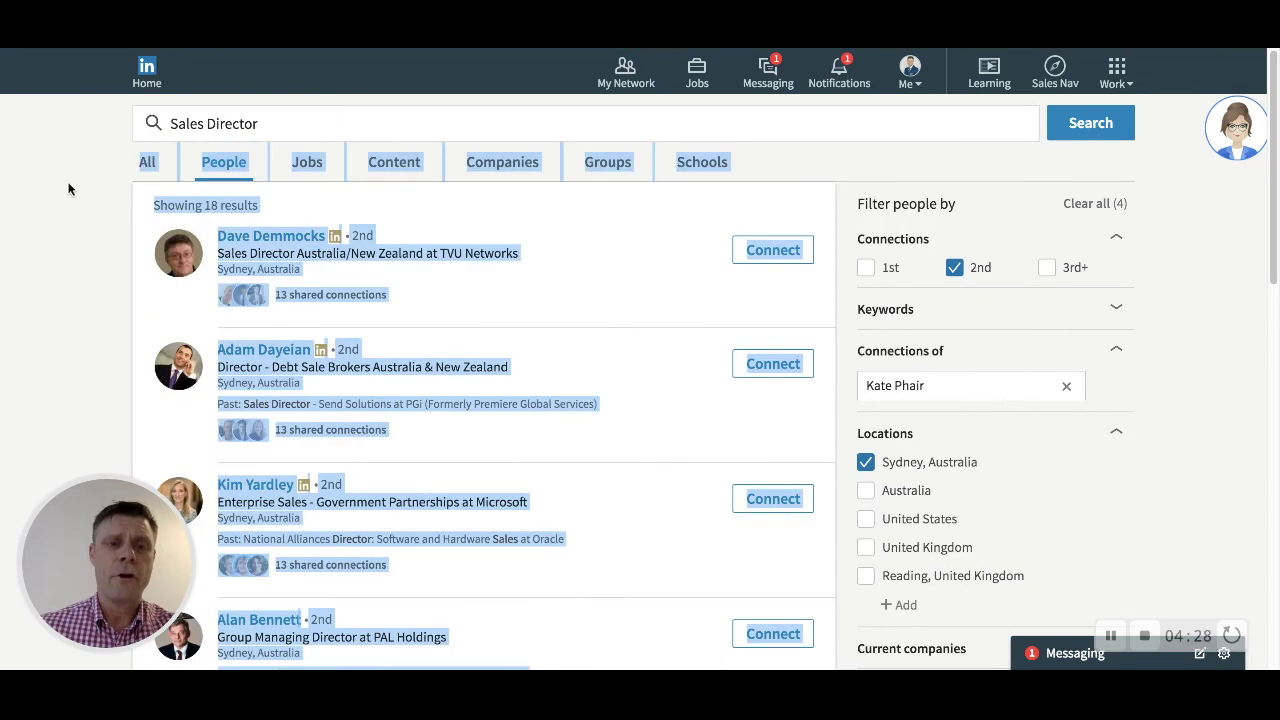
left_click(66, 189)
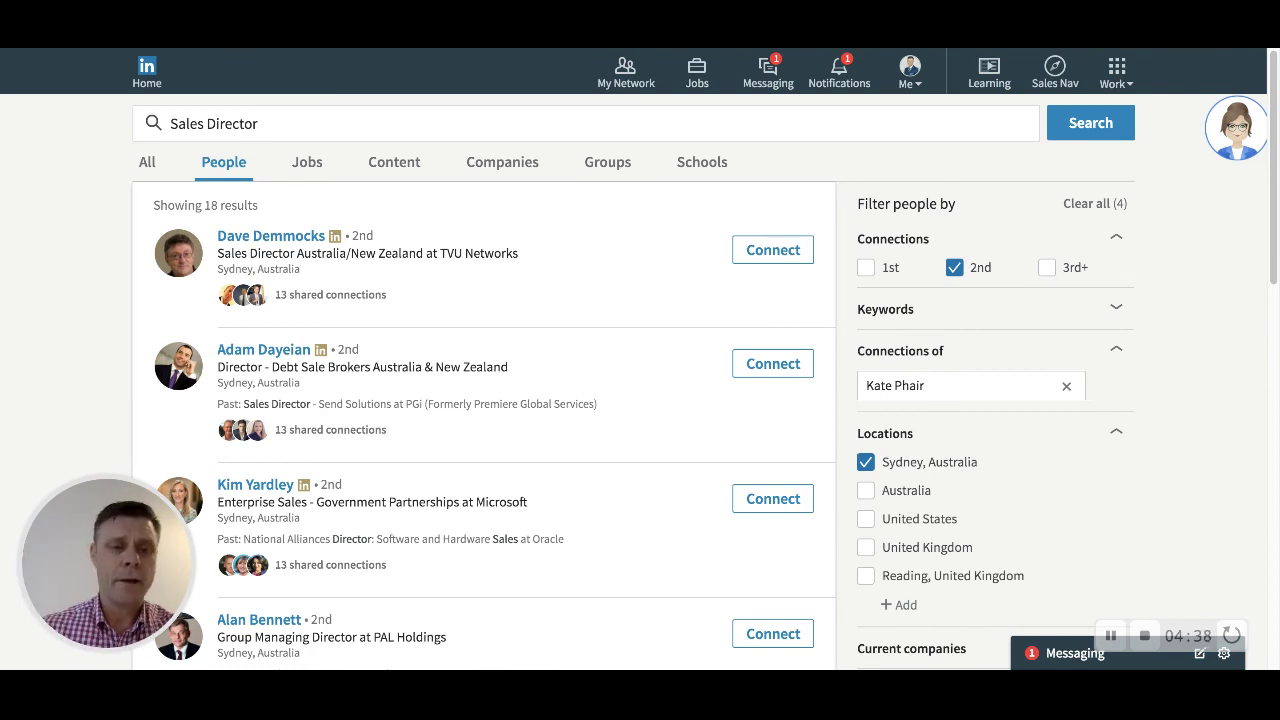
left_click(147, 72)
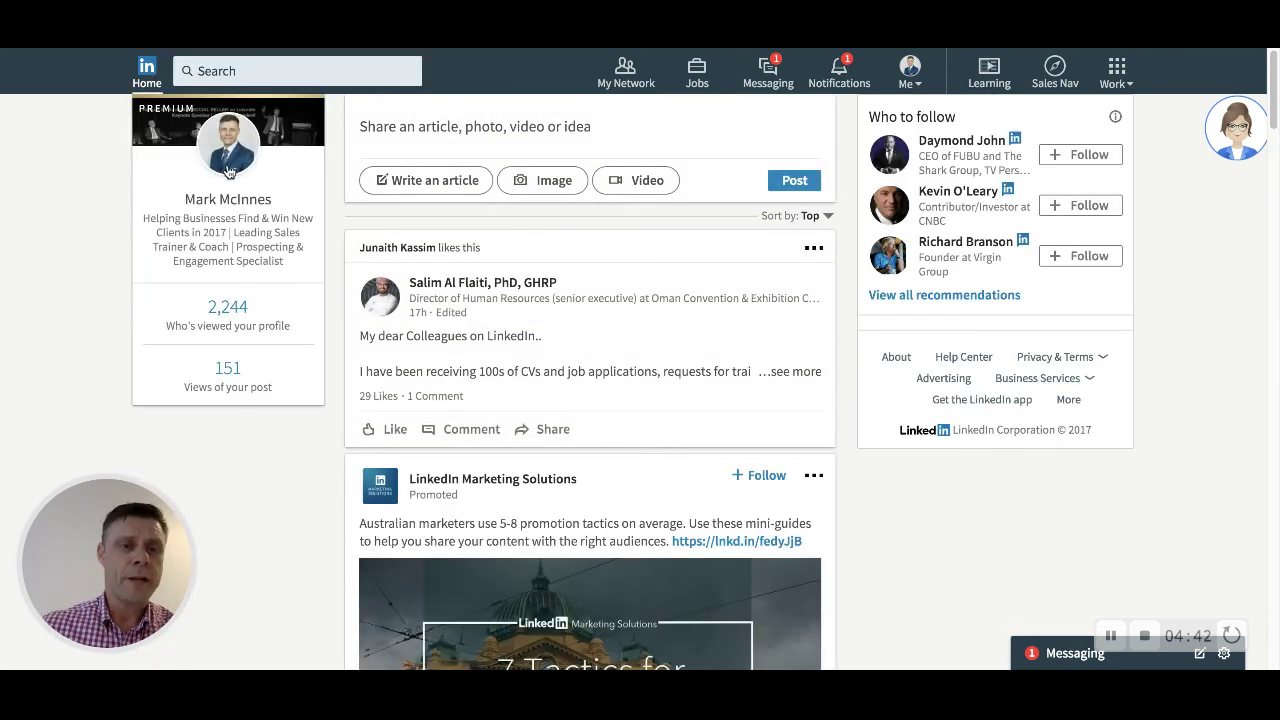